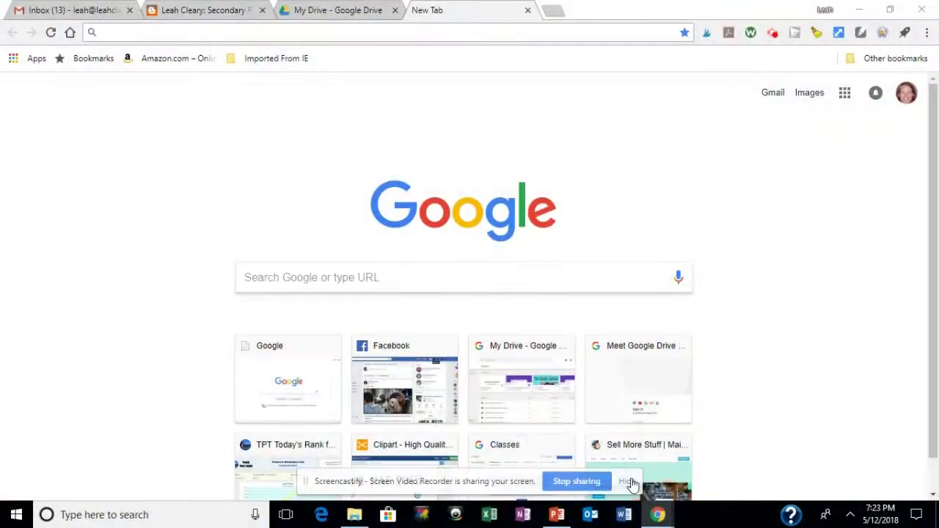
Search Google for 'automastery'.
left_click(310, 278)
type("automastery")
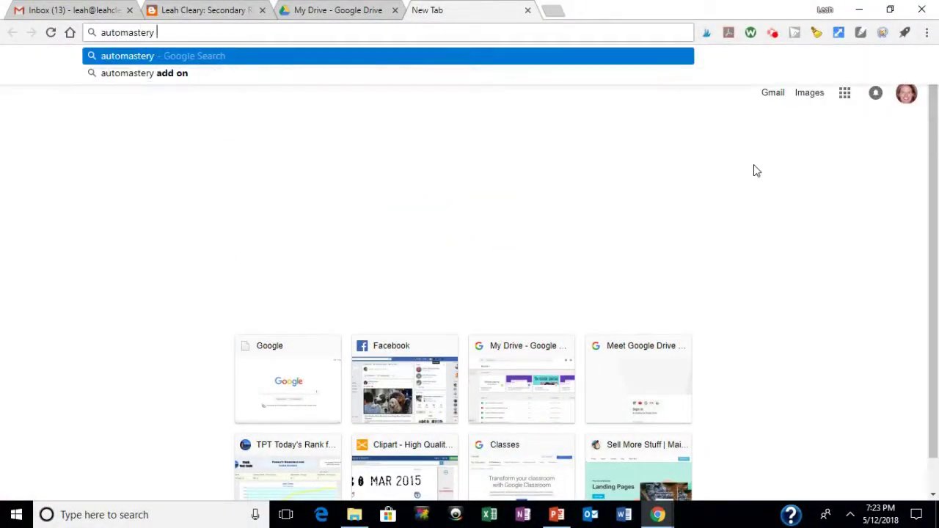
key("Return")
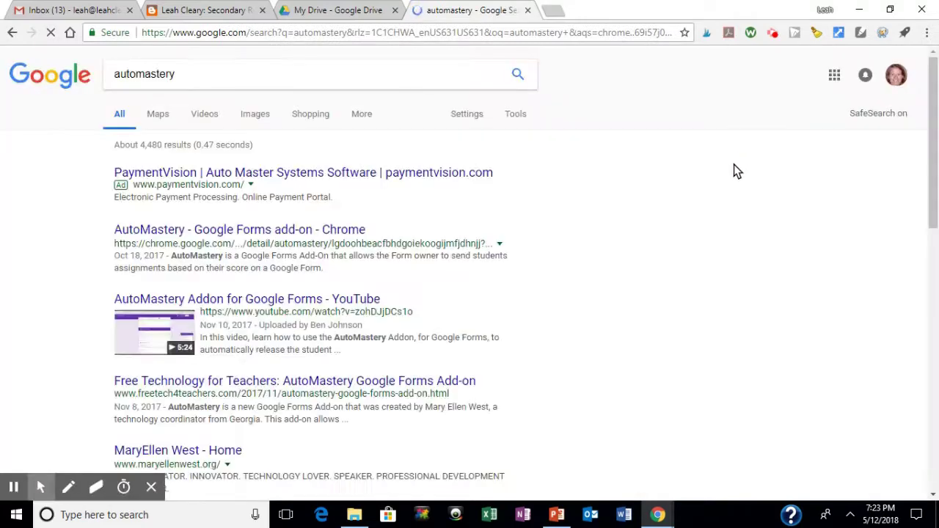
Install AutoMastery, authorize it for the account past the unverified-app warning, and dismiss its intro card.
left_click(317, 232)
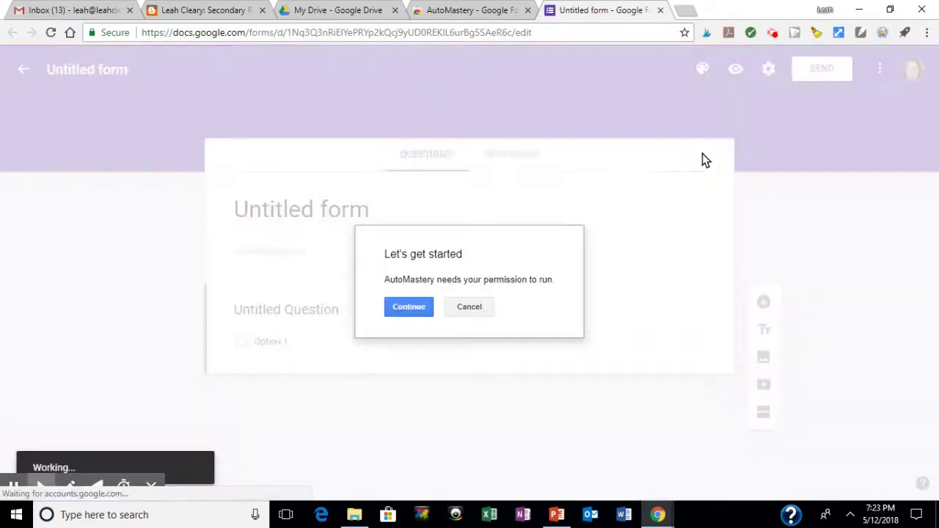
left_click(406, 311)
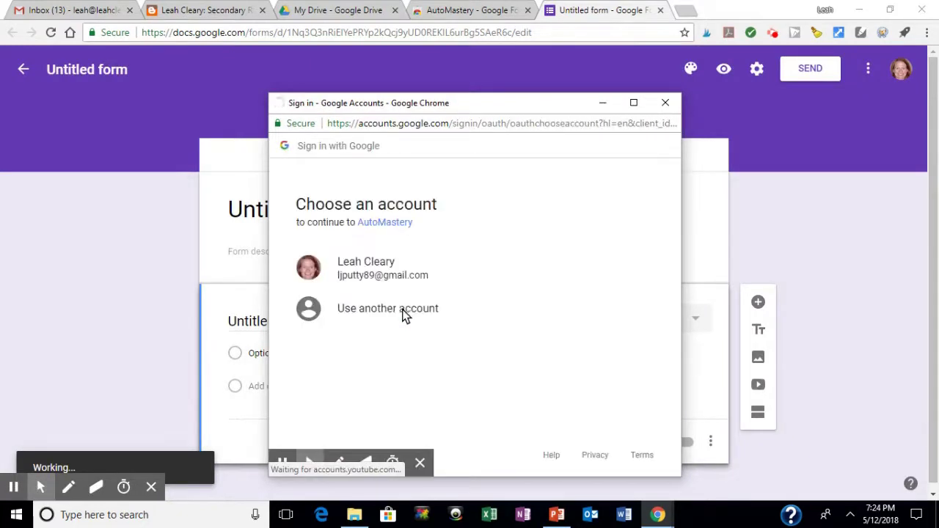
left_click(392, 276)
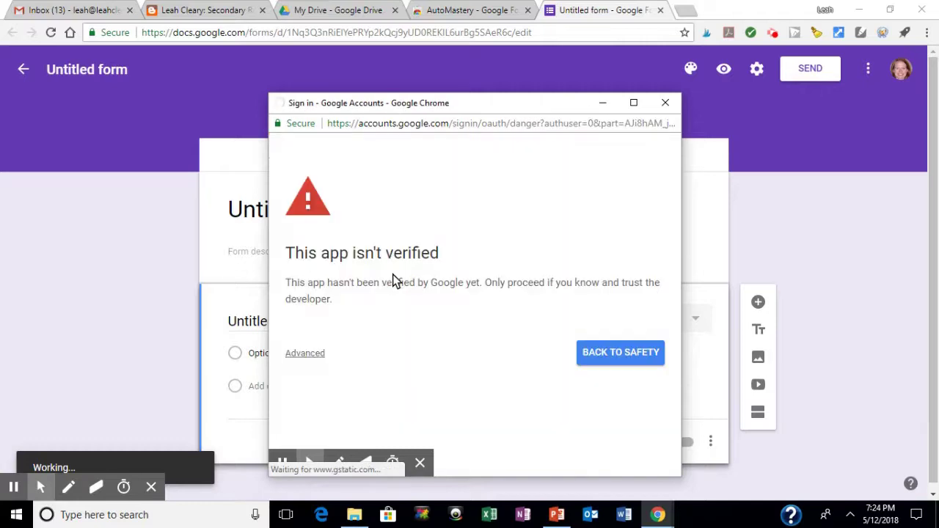
left_click(304, 354)
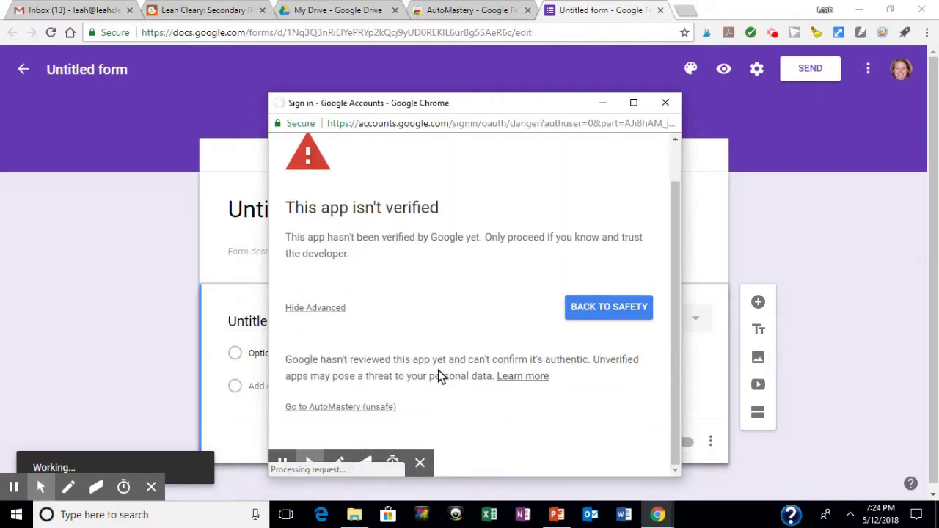
left_click(344, 413)
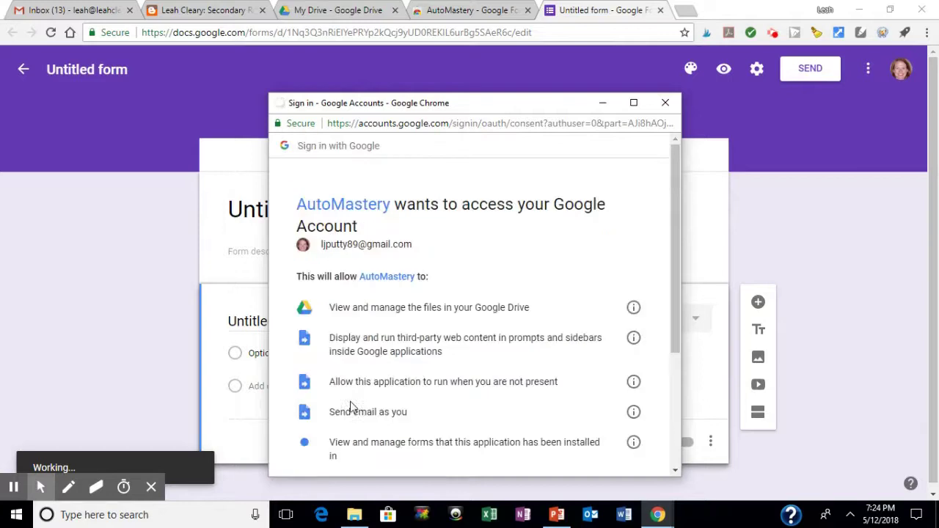
scroll(408, 362, "down", 3)
left_click(605, 398)
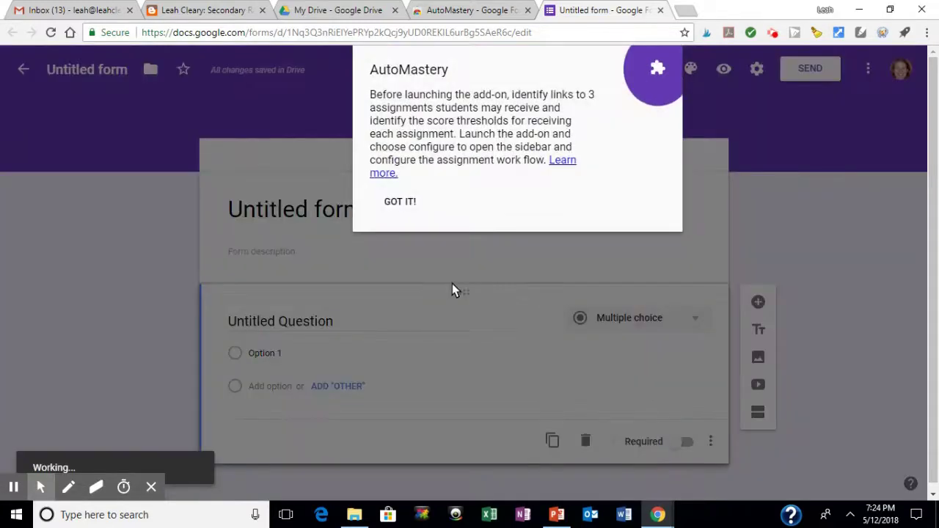
left_click(408, 205)
Check the add-ons list, then rename the form to 'Test'.
left_click(661, 72)
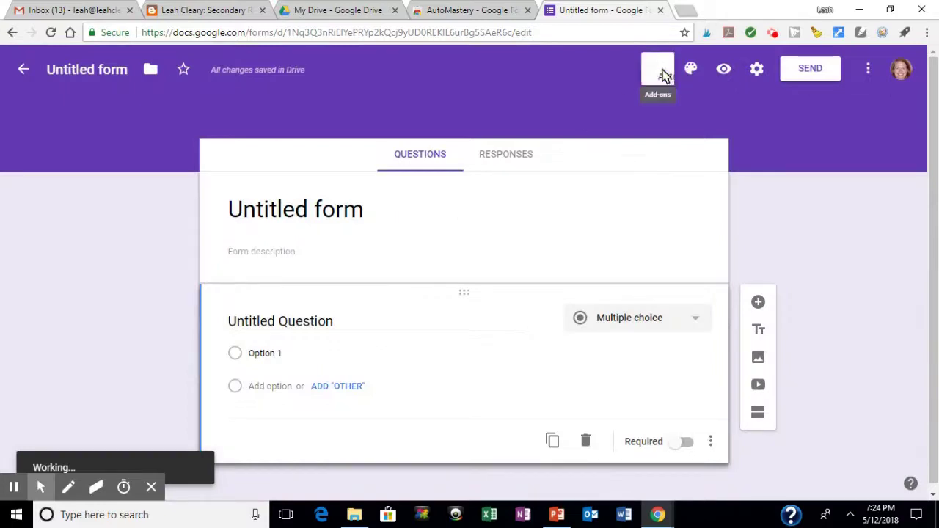
left_click(341, 220)
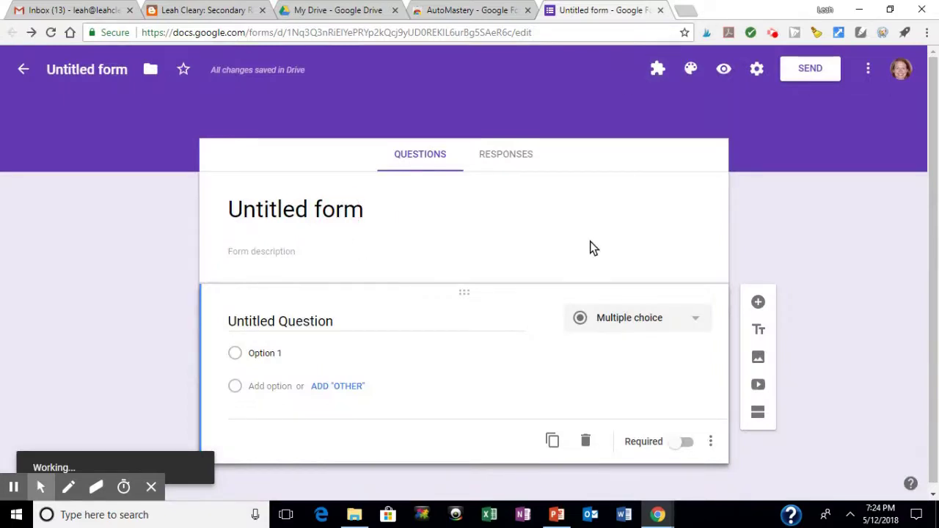
left_click(366, 212)
type("Test")
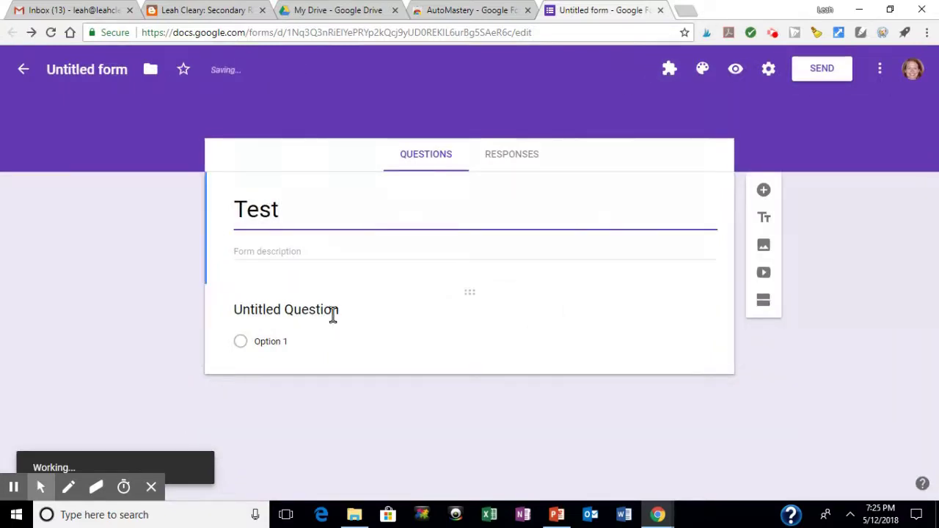
Make the first question 'The sky is' with choices red and blue.
left_click(331, 317)
type("The sky is")
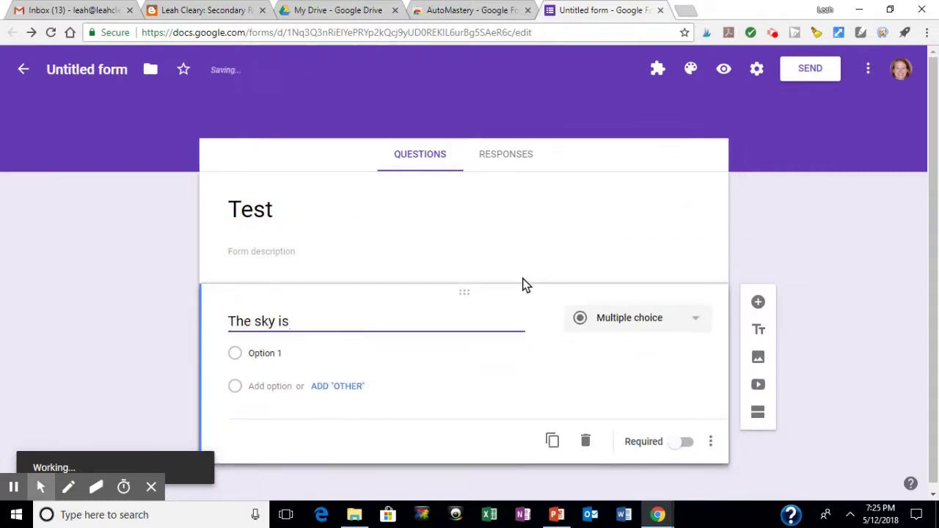
left_click(496, 354)
type("red")
left_click(273, 386)
type("bl")
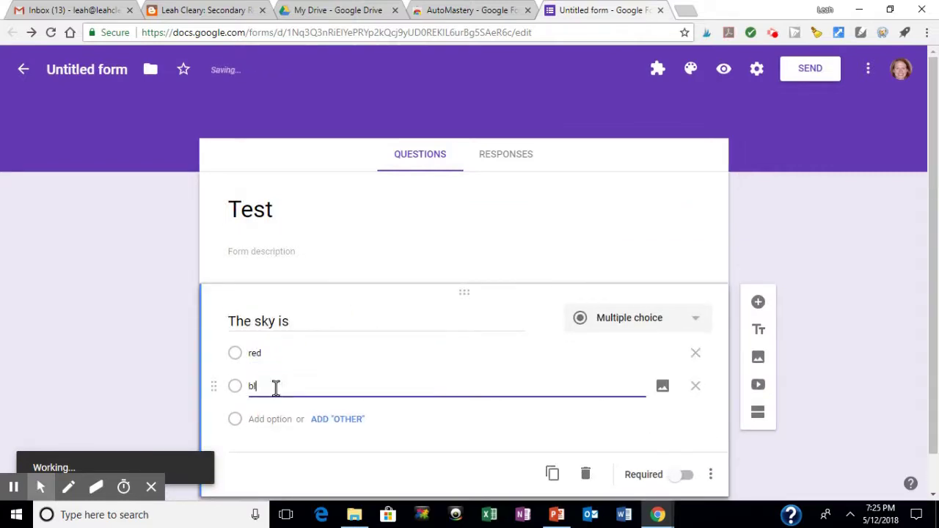
type("ue")
Add a second question 'The sun is' with choices pink and yellow.
left_click(758, 302)
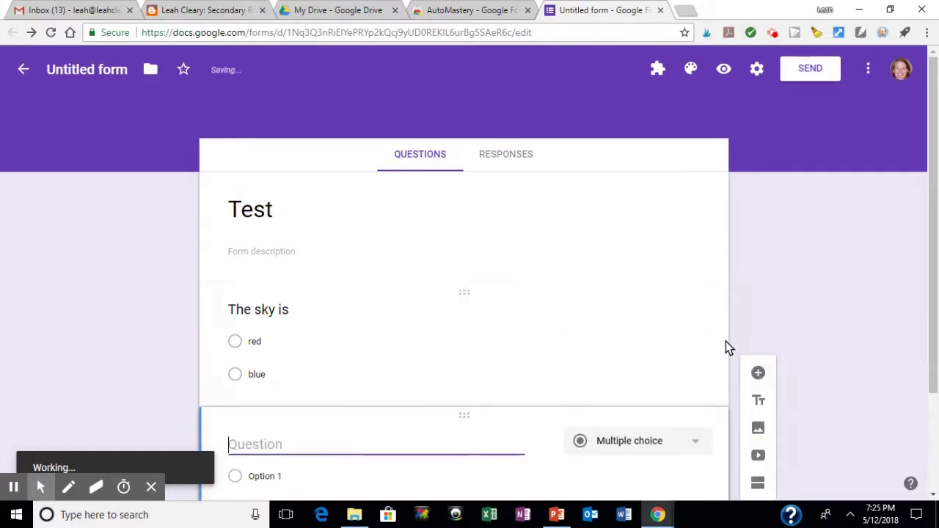
type("The sun is")
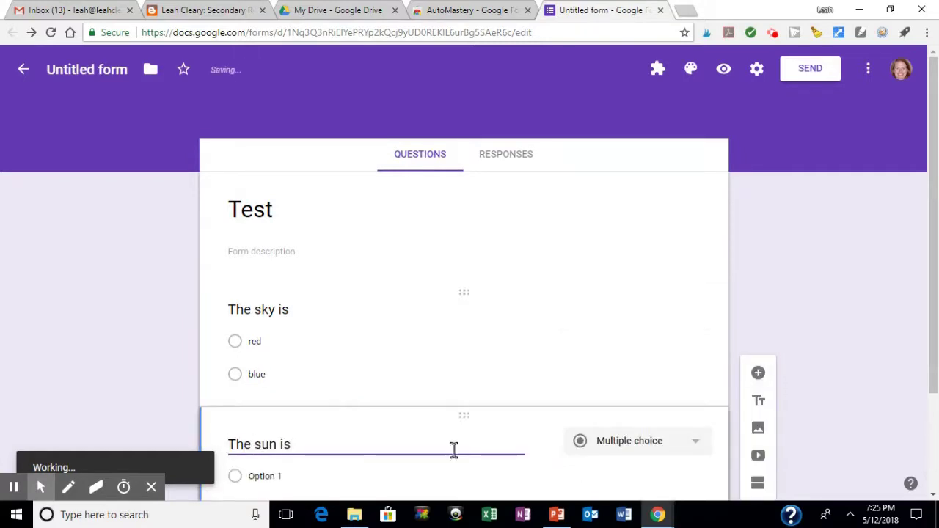
left_click(280, 473)
type("pink")
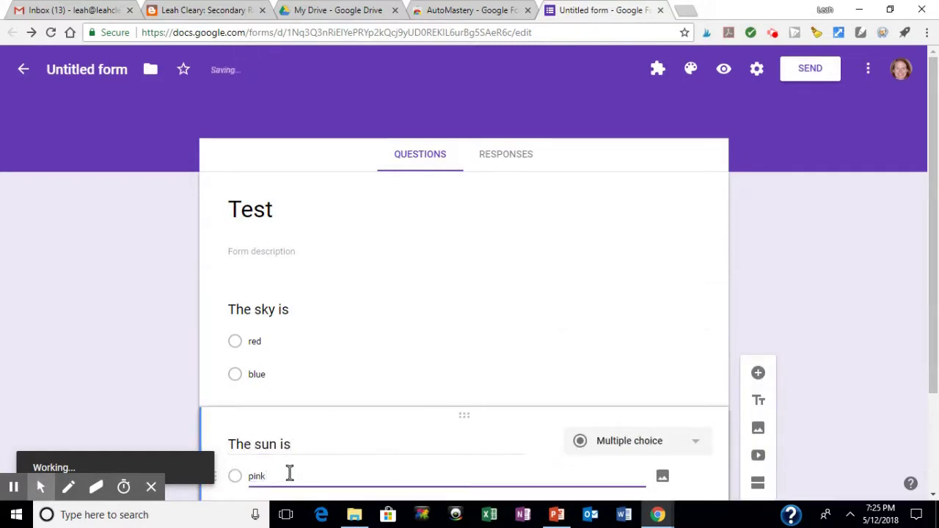
left_click(277, 381)
type("yellow")
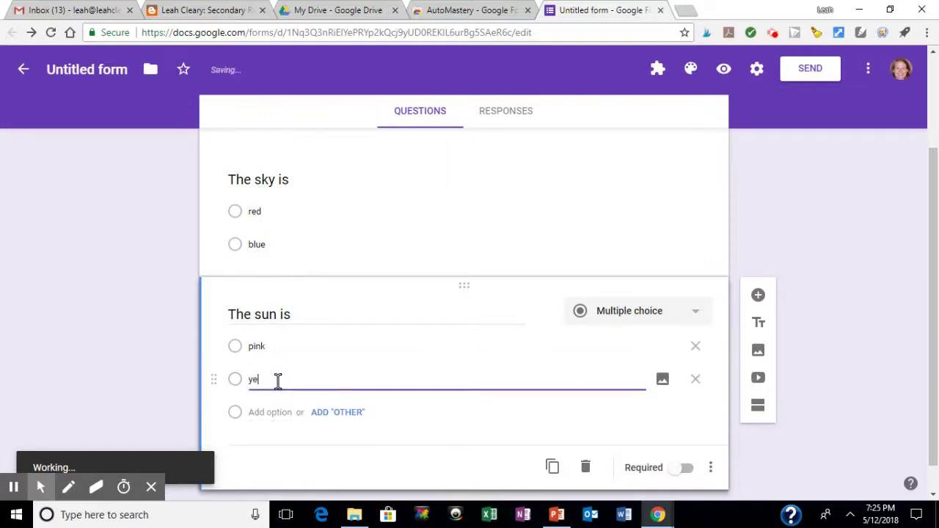
Add a third question 'The best animals are' with choices dogs and cats.
left_click(758, 297)
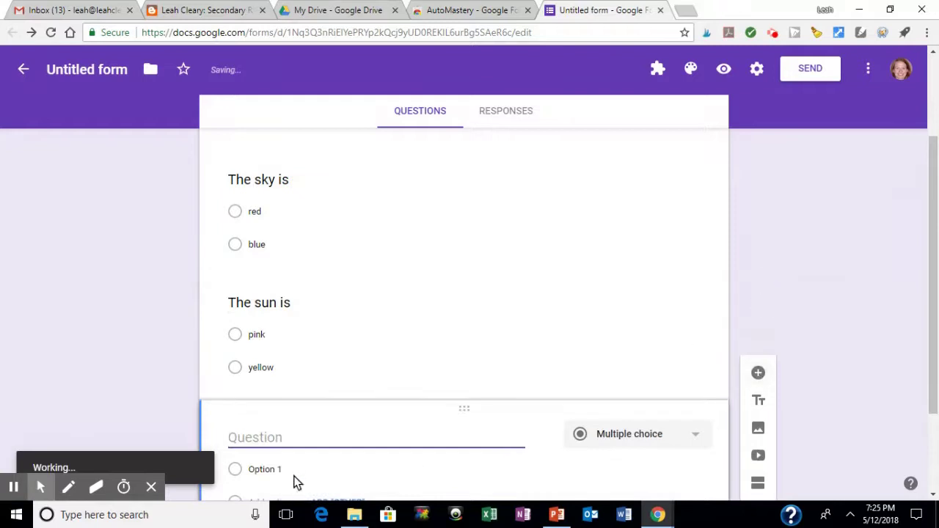
type("Th")
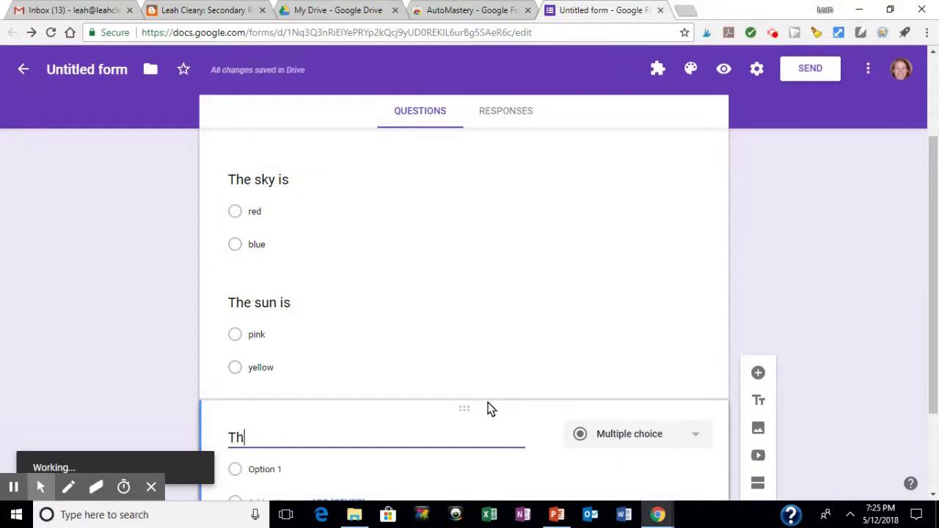
type("e best animals are")
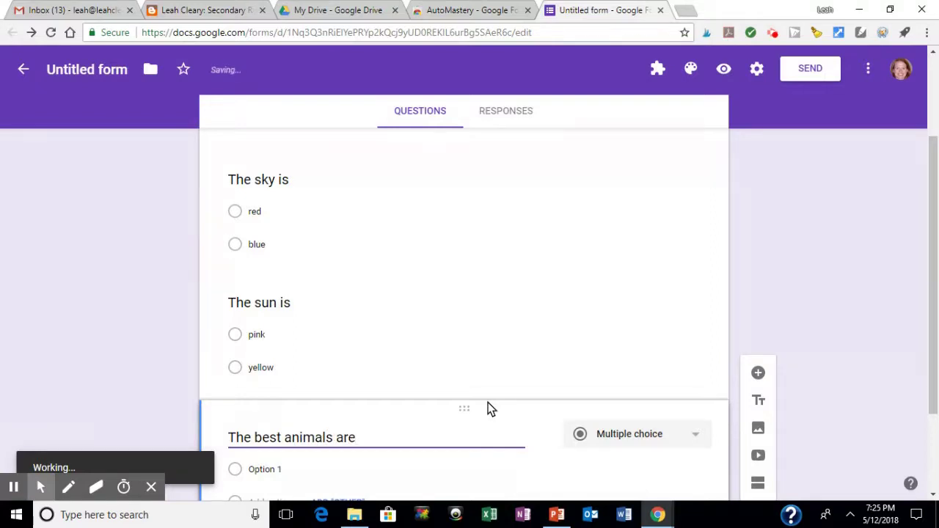
scroll(491, 408, "down", 2)
left_click(269, 346)
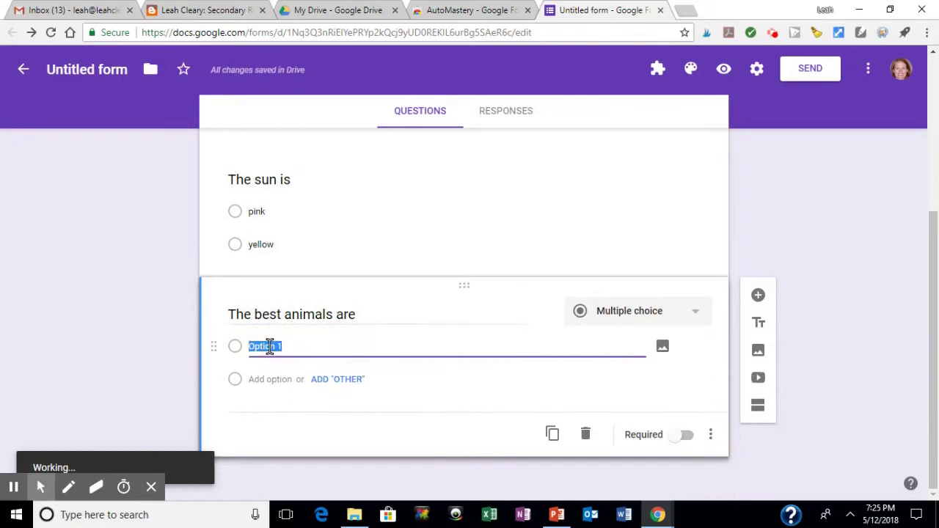
type("dogs")
left_click(256, 379)
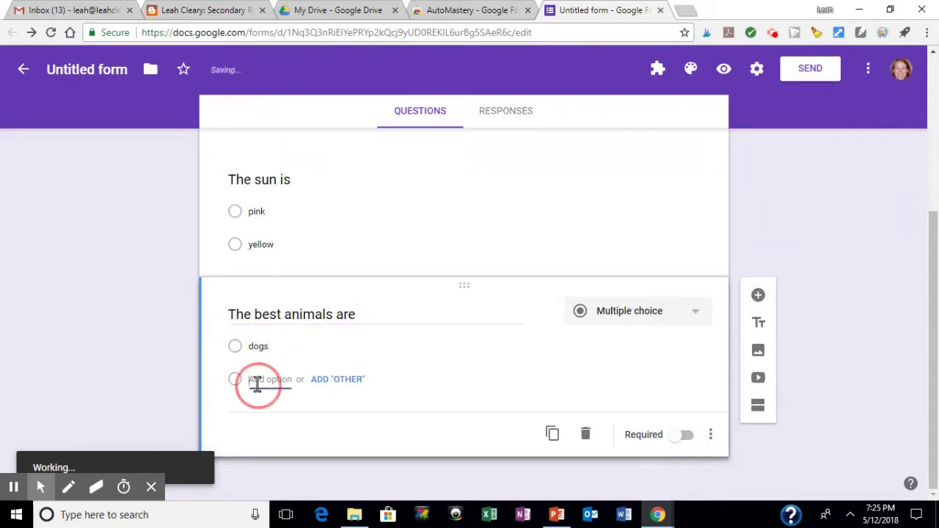
type("cats")
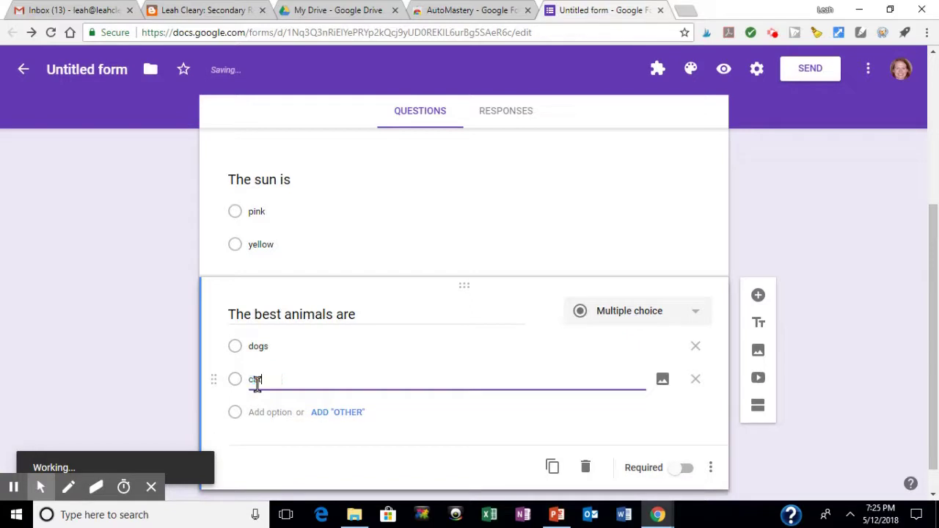
Add the question 'My eyes are' with choices brown and green, followed by a blank question.
left_click(759, 297)
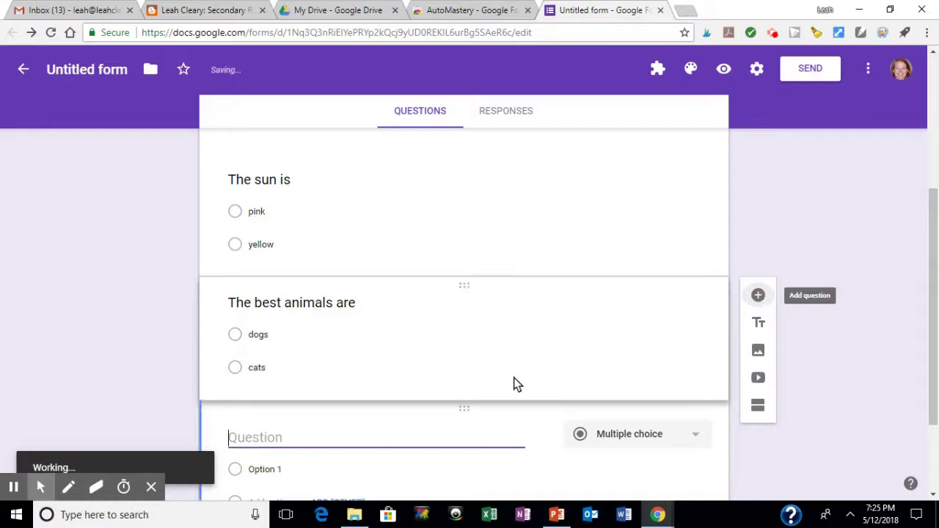
type("My")
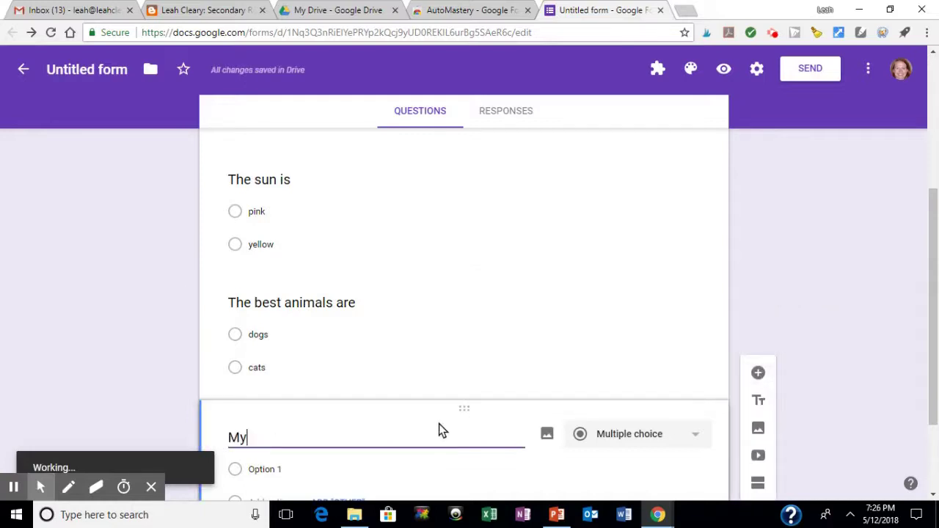
type(" eyes are")
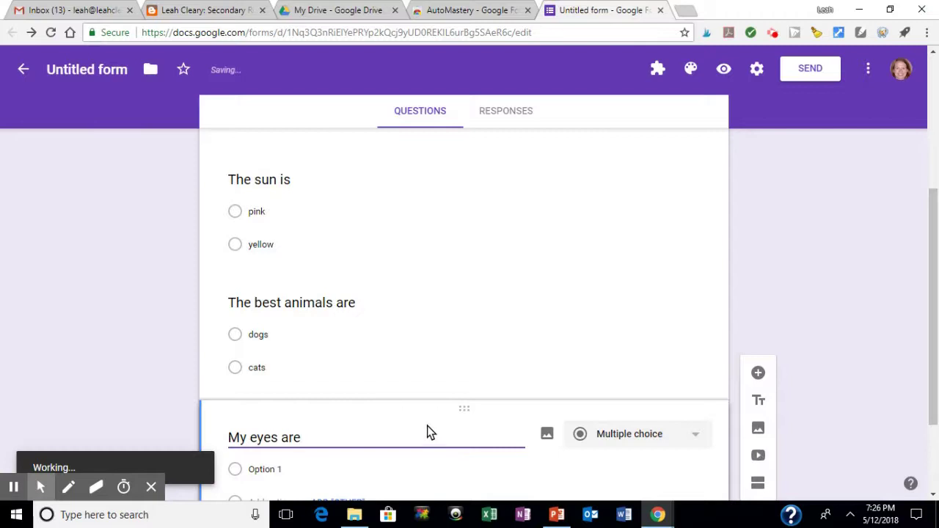
scroll(427, 433, "down", 2)
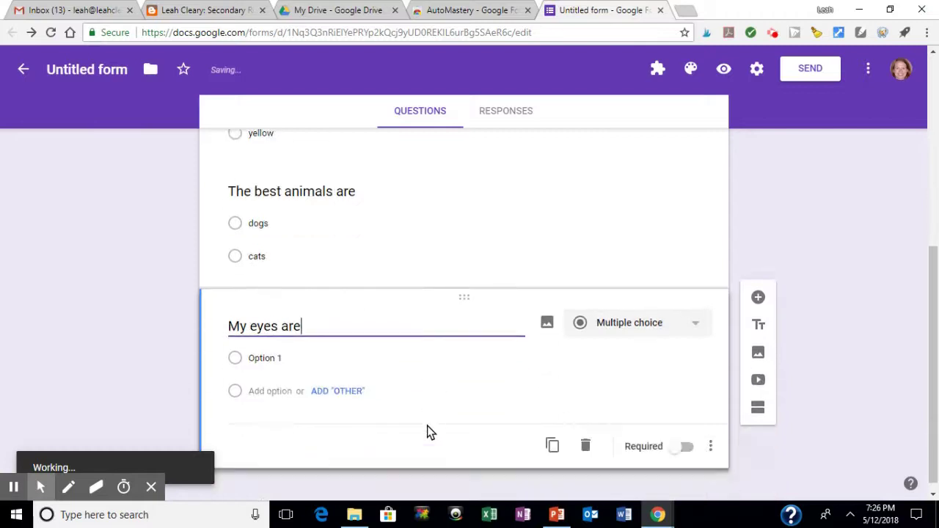
left_click(284, 347)
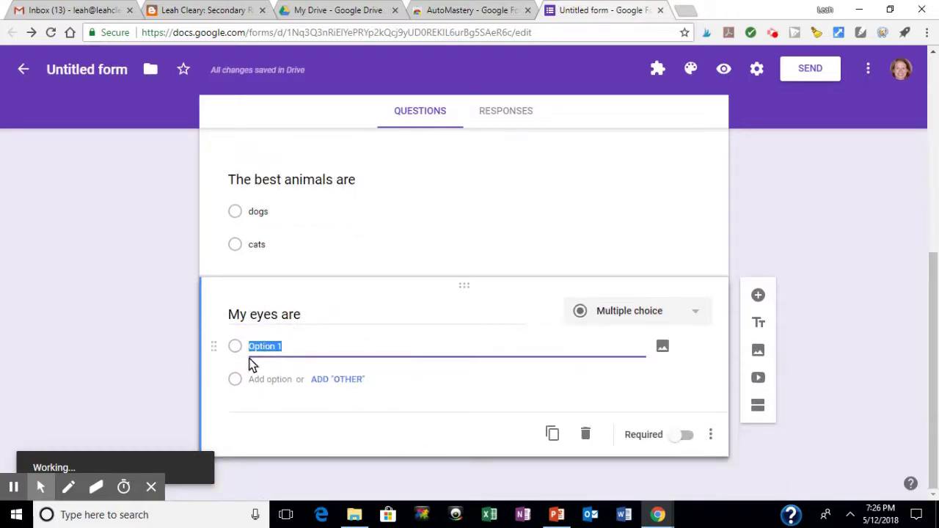
type("brown")
left_click(268, 381)
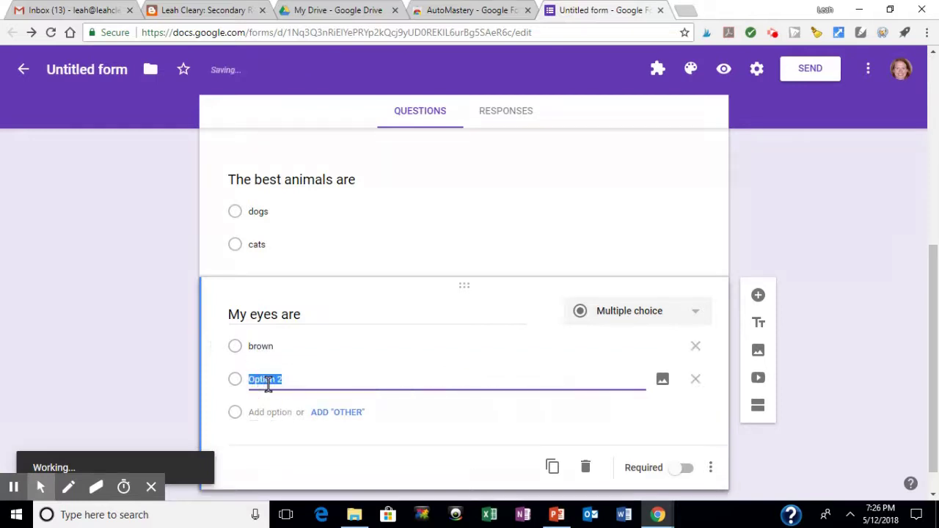
type("green")
left_click(758, 297)
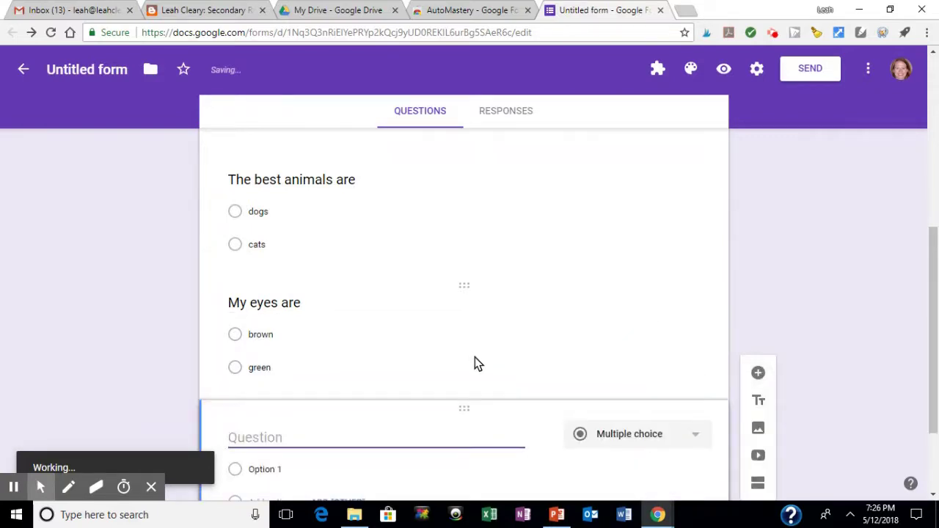
Fill the fifth question as 'I read the book' with choices yes and no.
type("I read t")
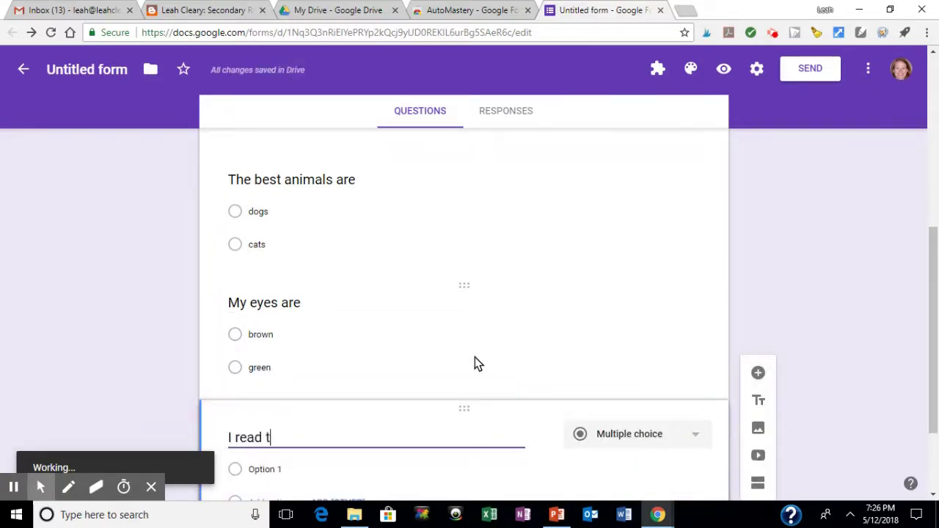
type("he book")
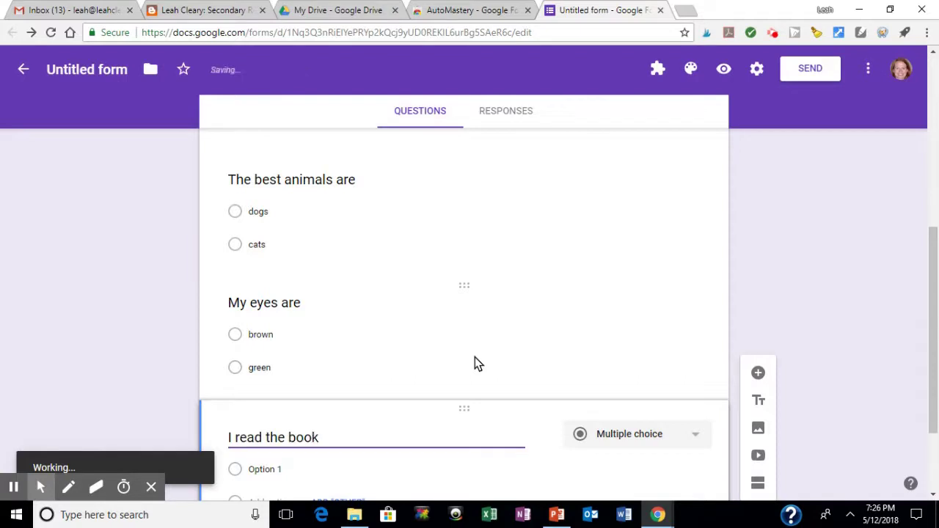
scroll(440, 374, "down", 2)
left_click(277, 346)
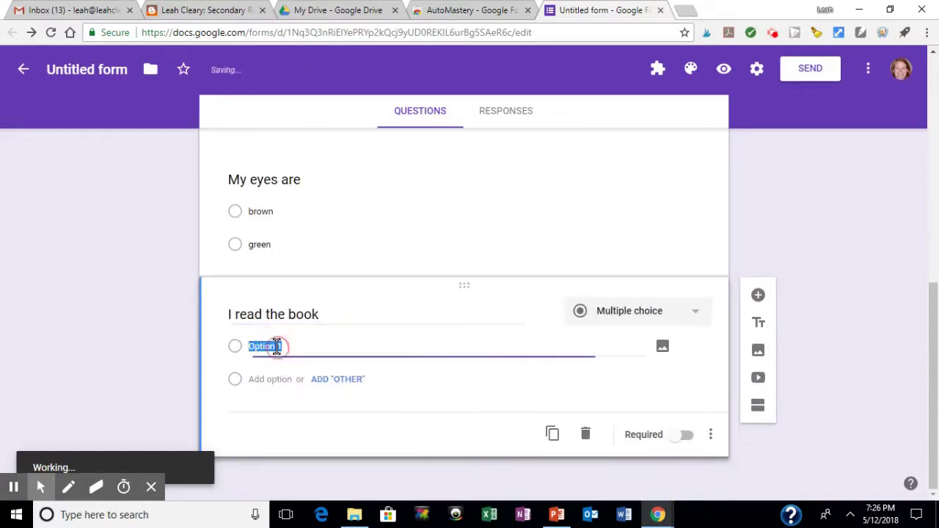
type("yes")
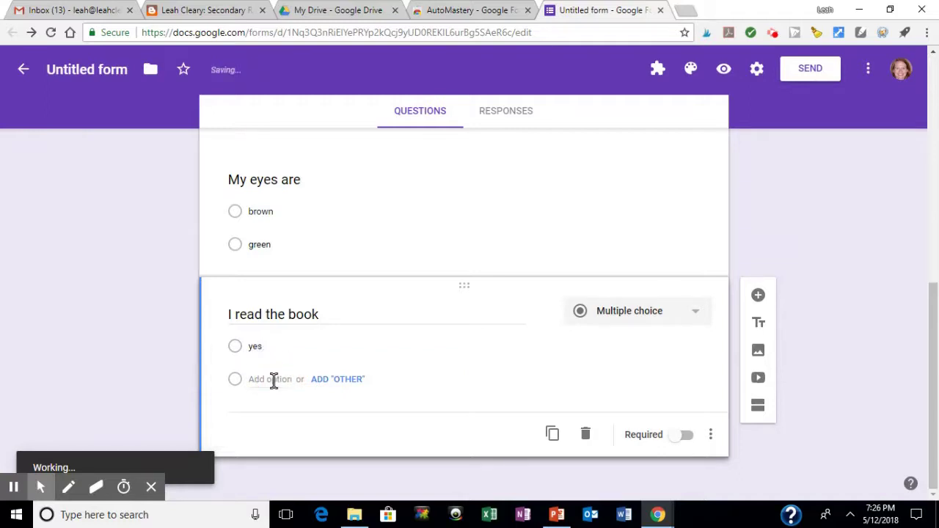
left_click(272, 379)
type("n")
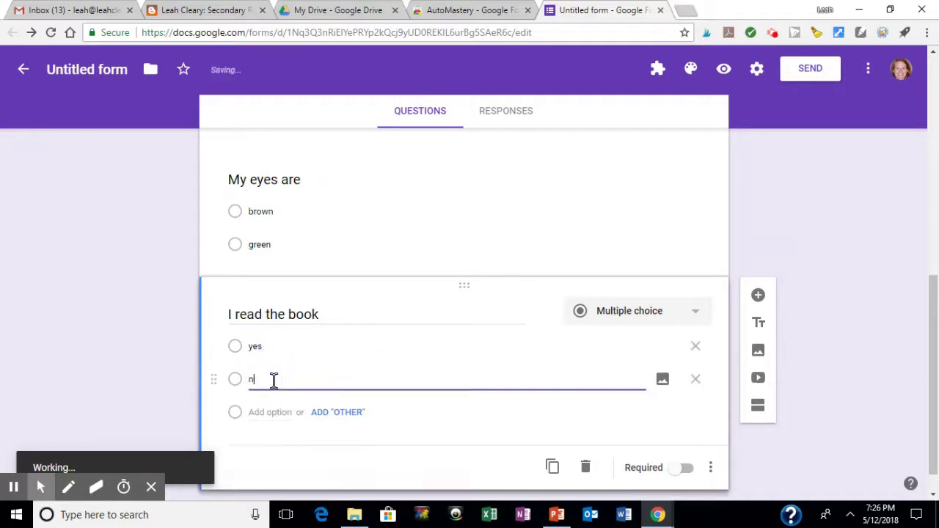
type("o")
scroll(314, 360, "up", 10)
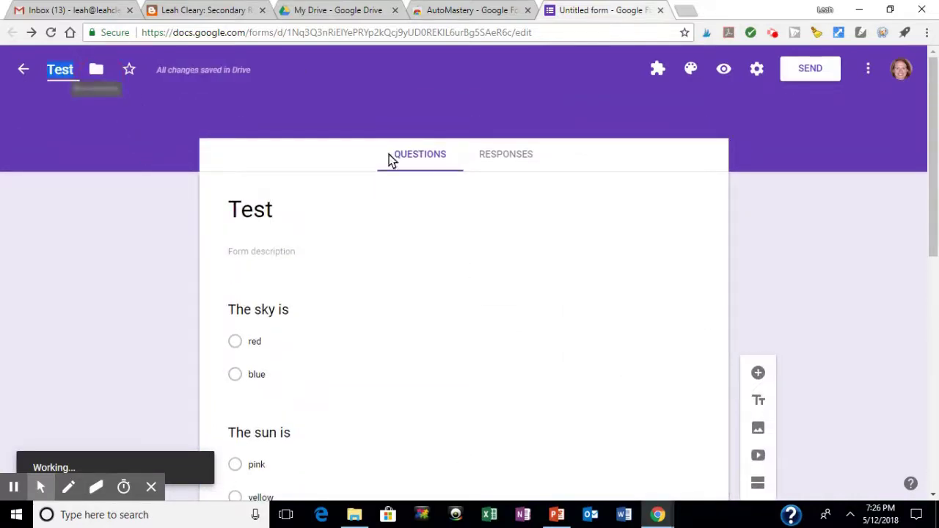
In settings, turn on email collection, the one-response limit and Make this a quiz, then save.
left_click(757, 71)
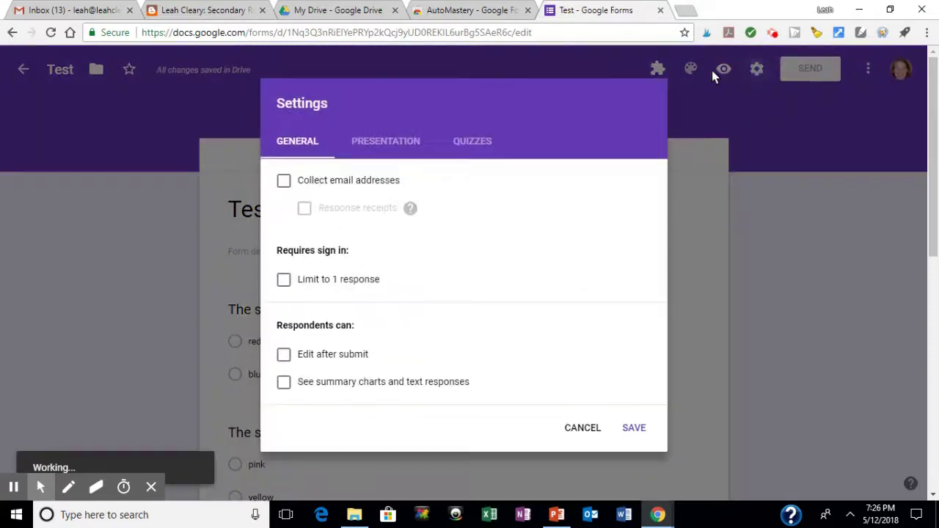
left_click(284, 182)
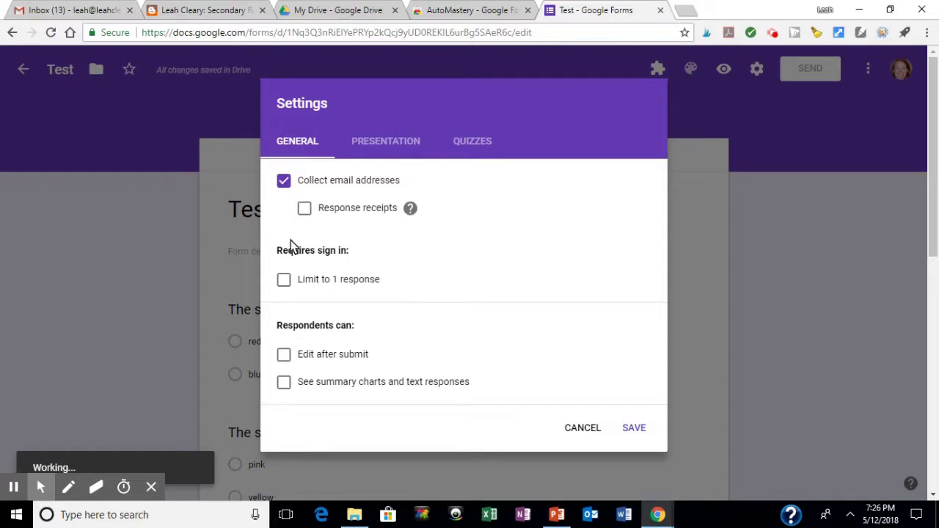
left_click(284, 283)
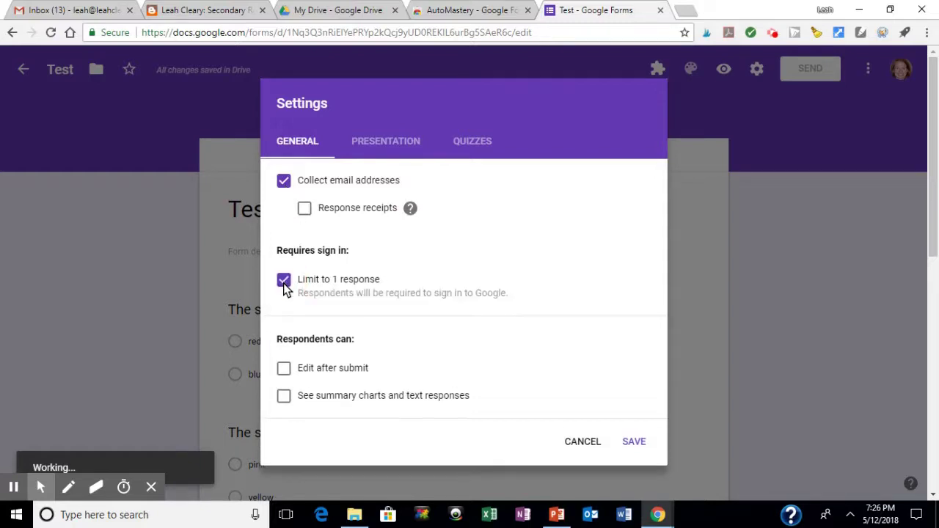
left_click(469, 142)
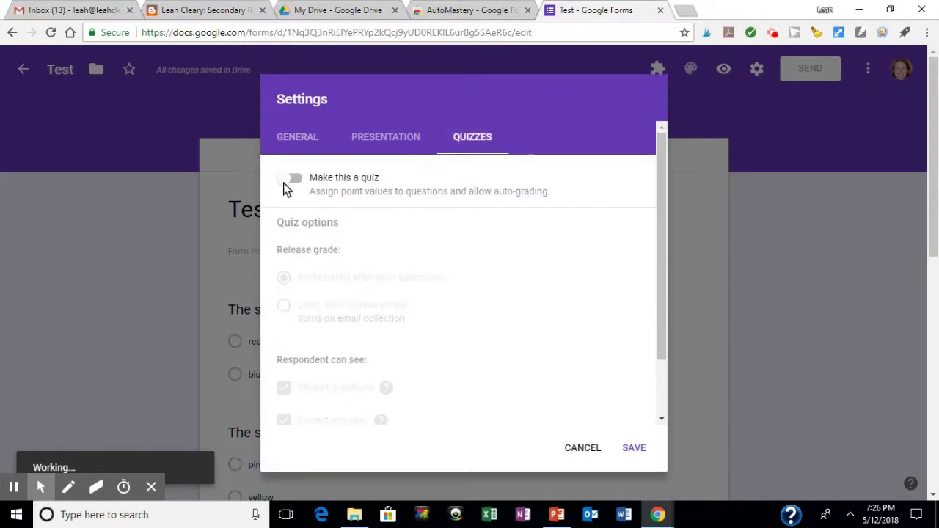
left_click(287, 184)
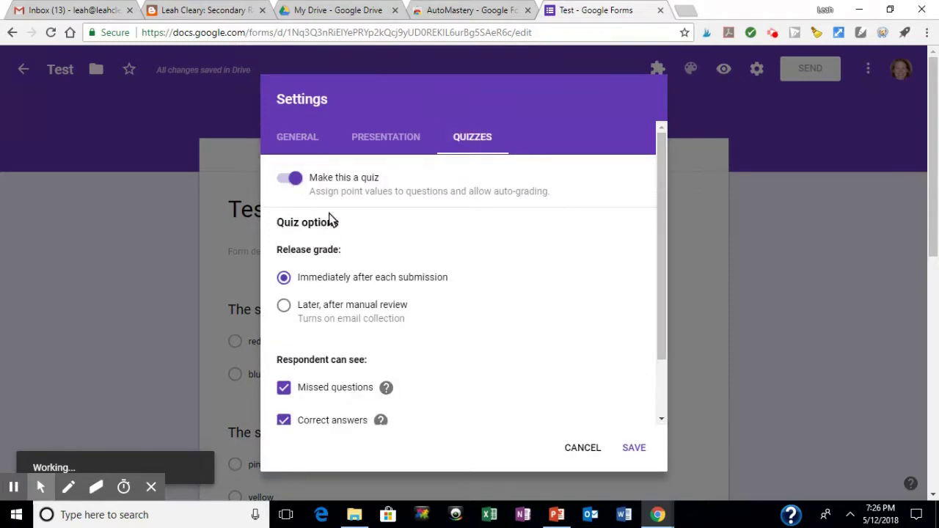
scroll(525, 336, "down", 1)
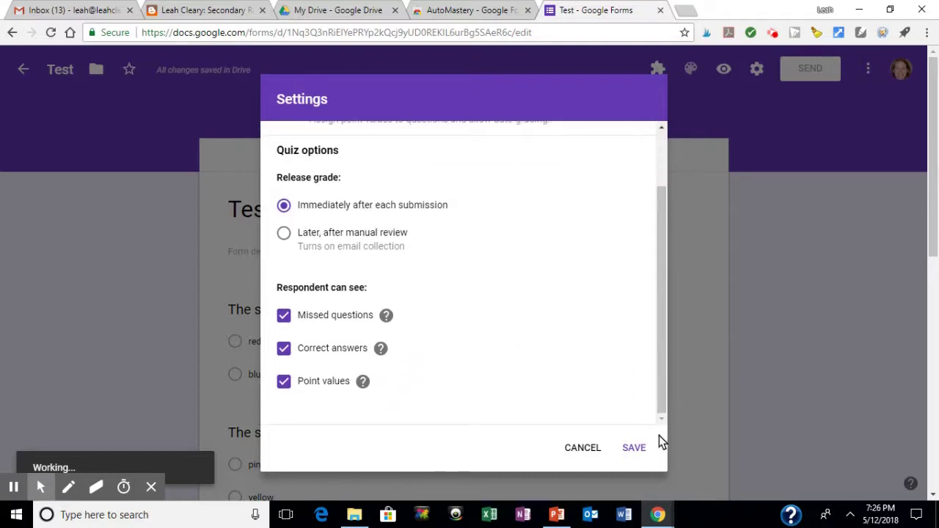
left_click(633, 448)
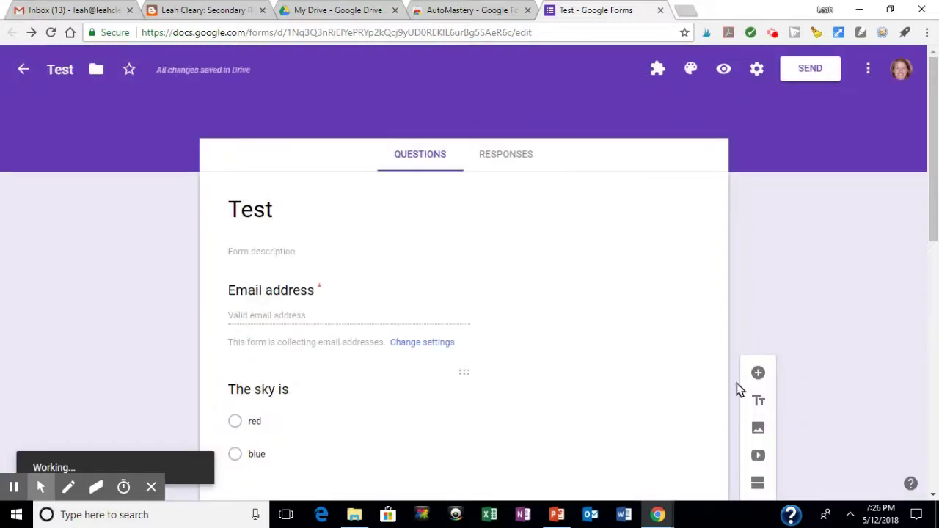
Open the AutoMastery configuration panel and change the Beginner Score to 2.
left_click(657, 72)
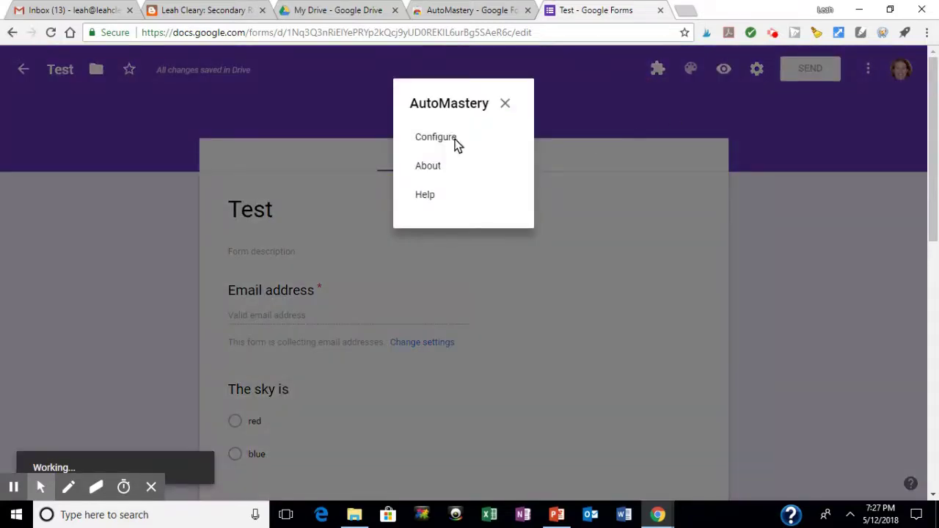
left_click(452, 142)
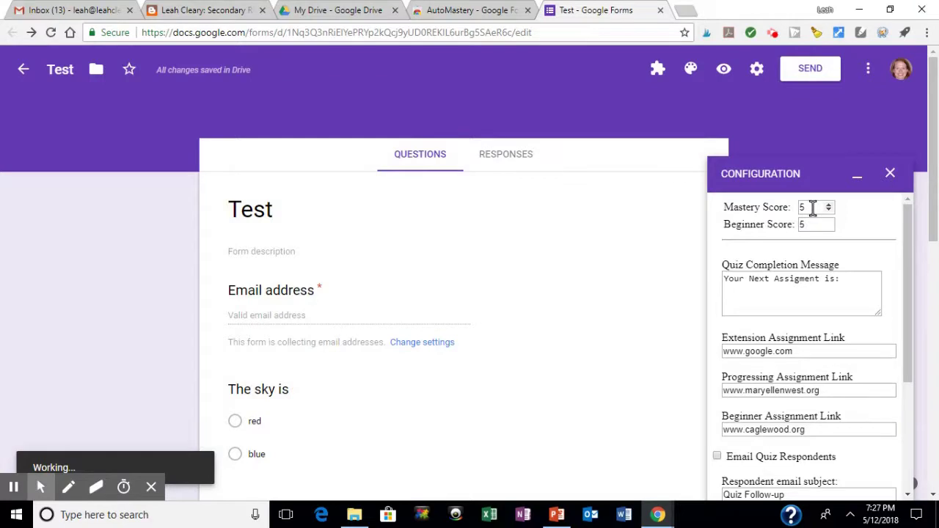
scroll(813, 209, "down", 2)
scroll(812, 209, "up", 2)
double_click(806, 225)
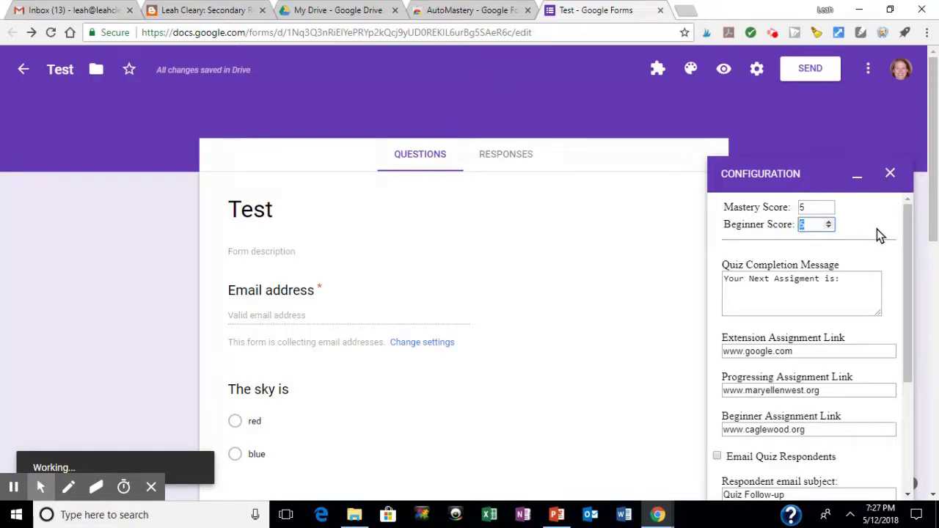
type("2")
Go through the Extension, Progressing and Beginner Assignment Link fields.
scroll(876, 229, "down", 2)
left_click(789, 283)
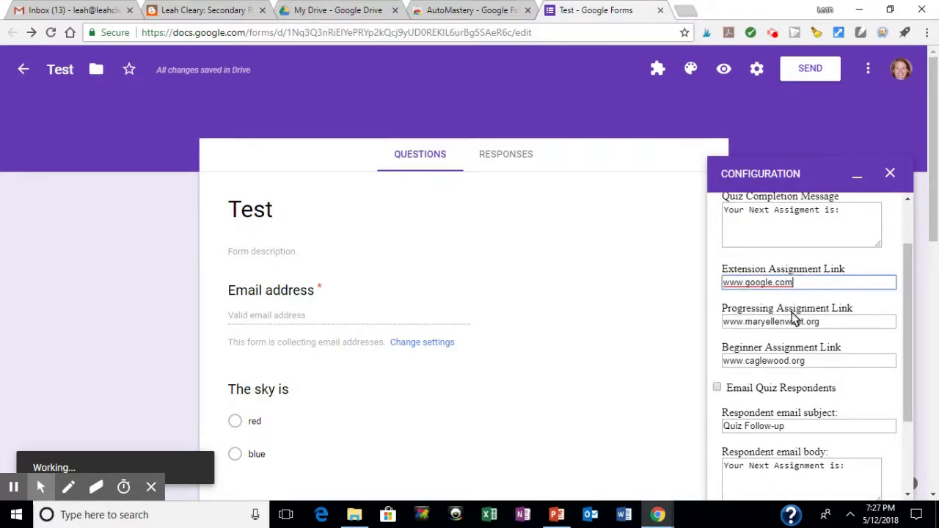
left_click(792, 315)
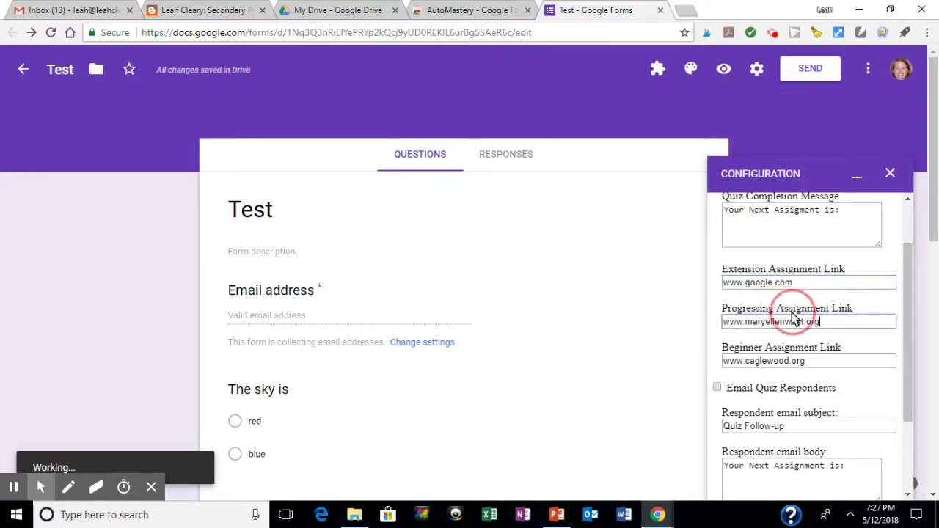
left_click(792, 357)
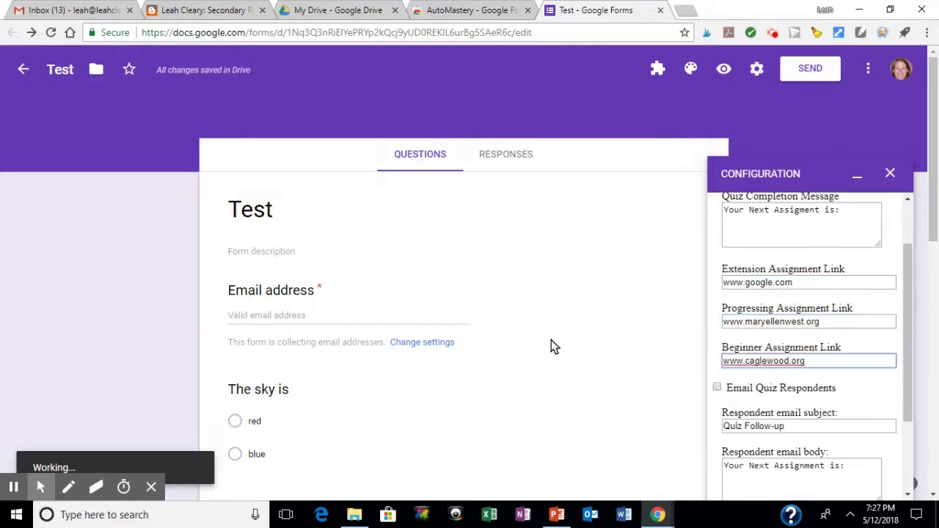
In the answer key for 'The sky is', mark blue as the correct answer.
scroll(551, 340, "down", 2)
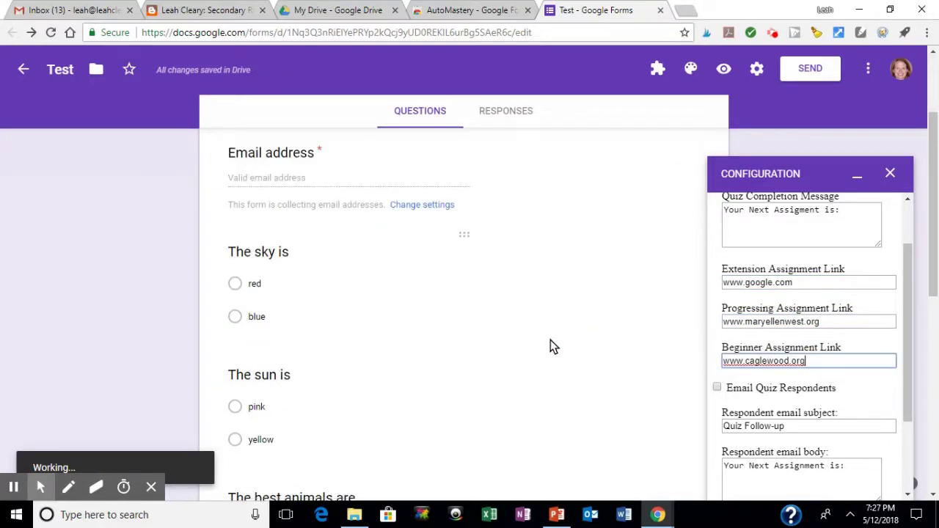
left_click(352, 308)
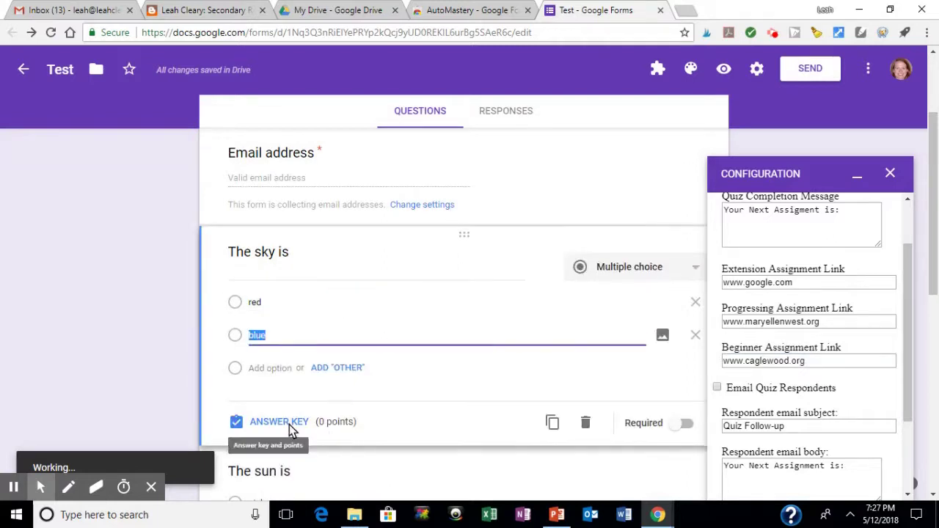
left_click(290, 425)
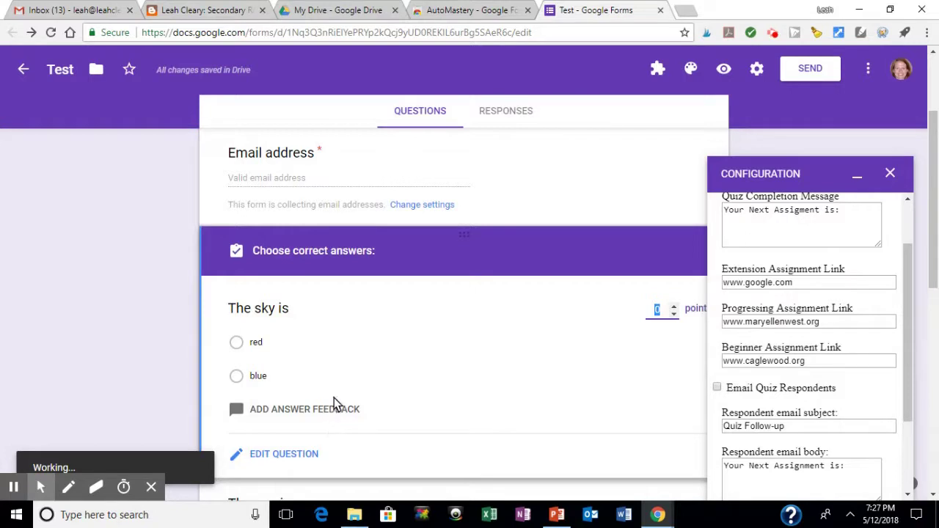
left_click(236, 377)
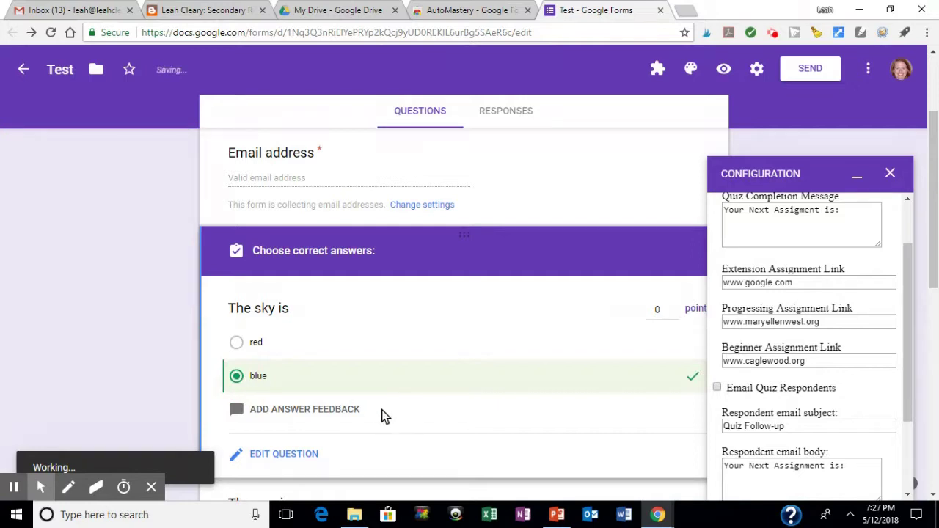
scroll(385, 416, "up", 2)
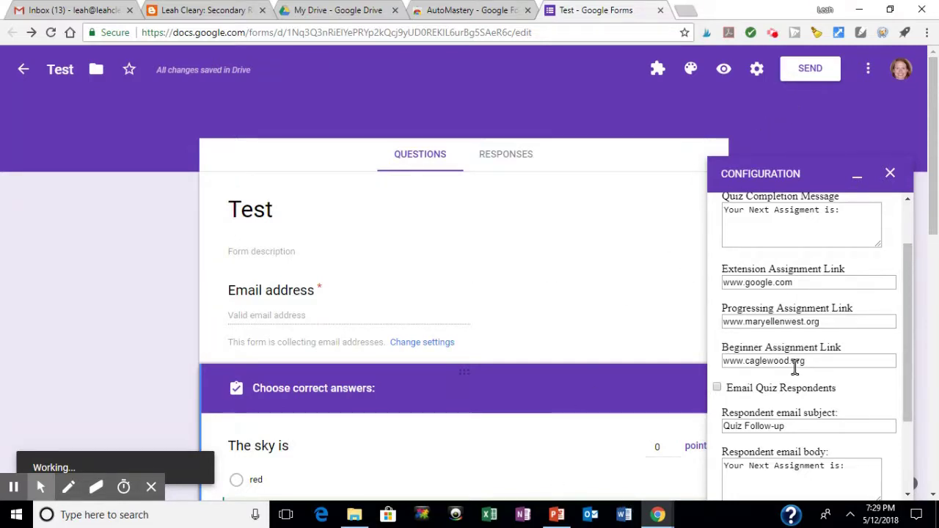
Tick Email Quiz Respondents so students receive the 'Quiz Follow-up' message.
scroll(796, 367, "down", 1)
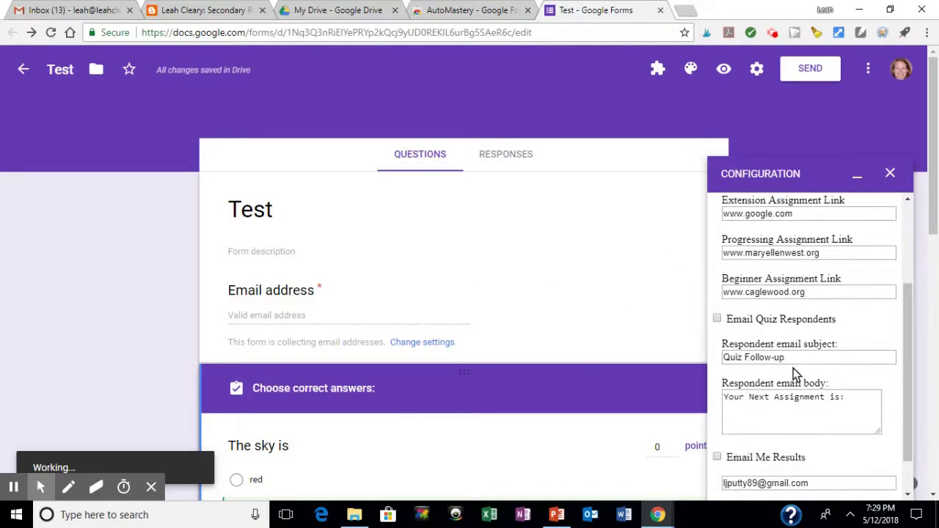
left_click(718, 318)
scroll(780, 385, "down", 1)
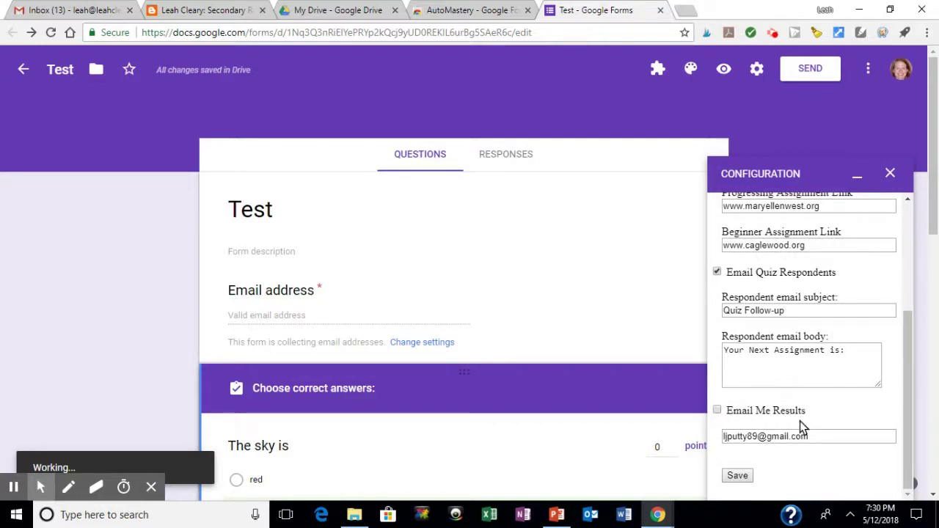
scroll(800, 423, "up", 3)
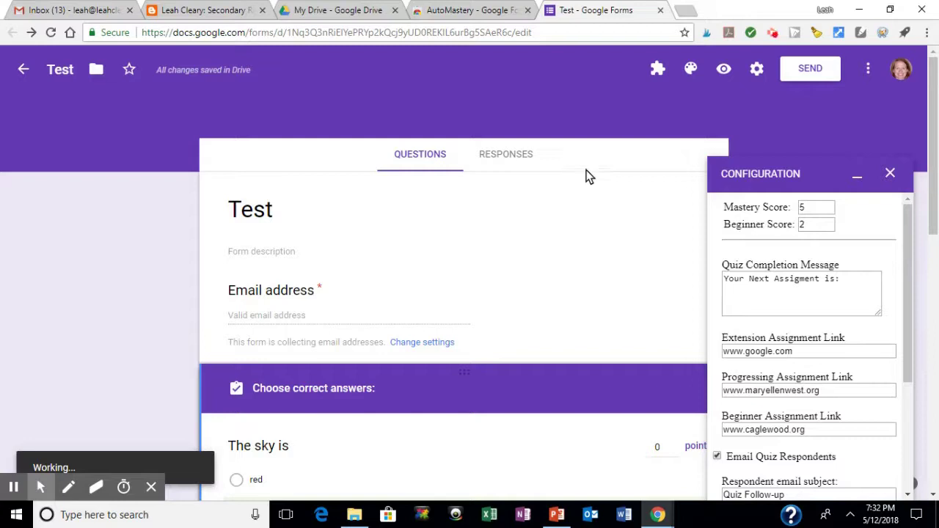
Copy the Test quiz's share link from the Send dialog and close the dialog.
left_click(800, 73)
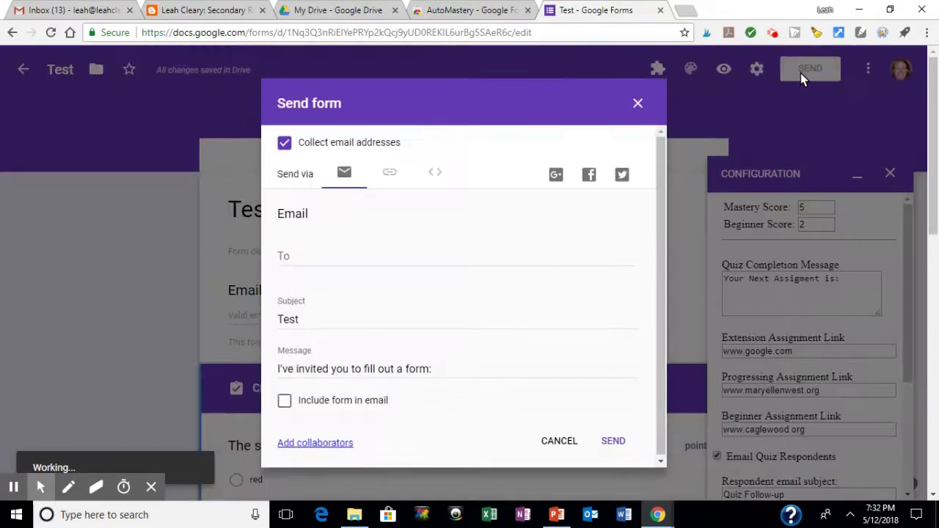
left_click(389, 175)
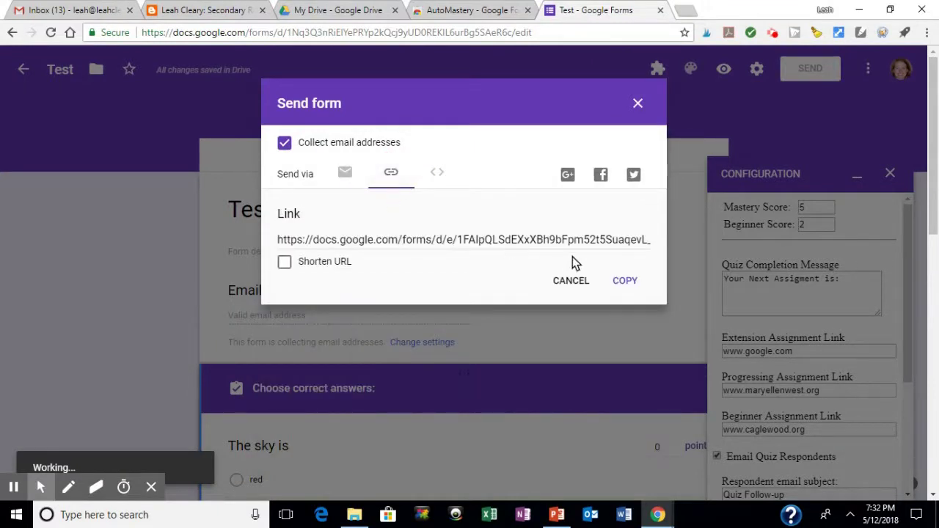
left_click(623, 281)
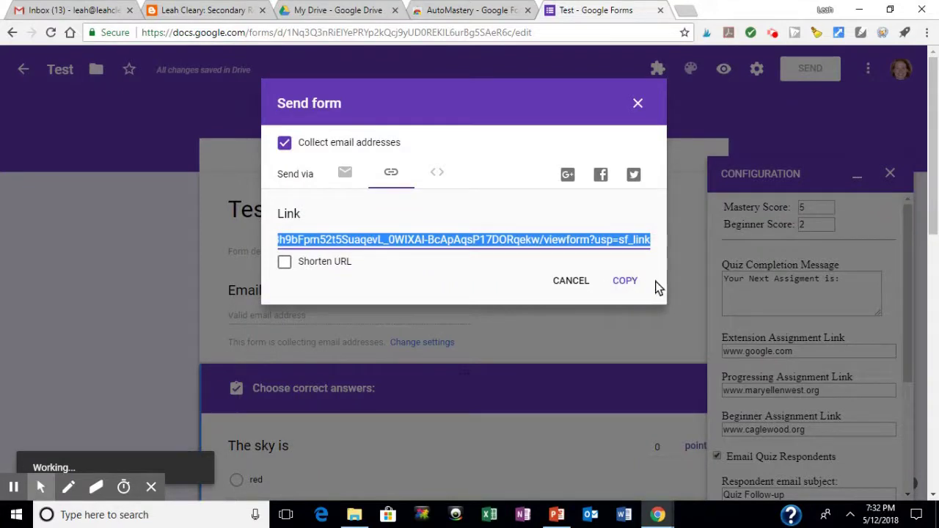
left_click(636, 107)
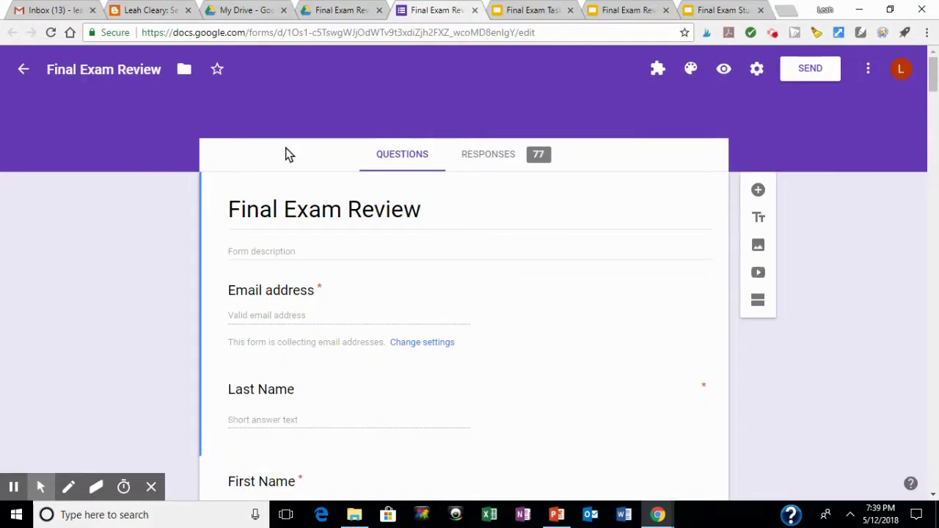
Scroll down through the Final Exam Review form questions, then back up slightly.
scroll(348, 209, "down", 6)
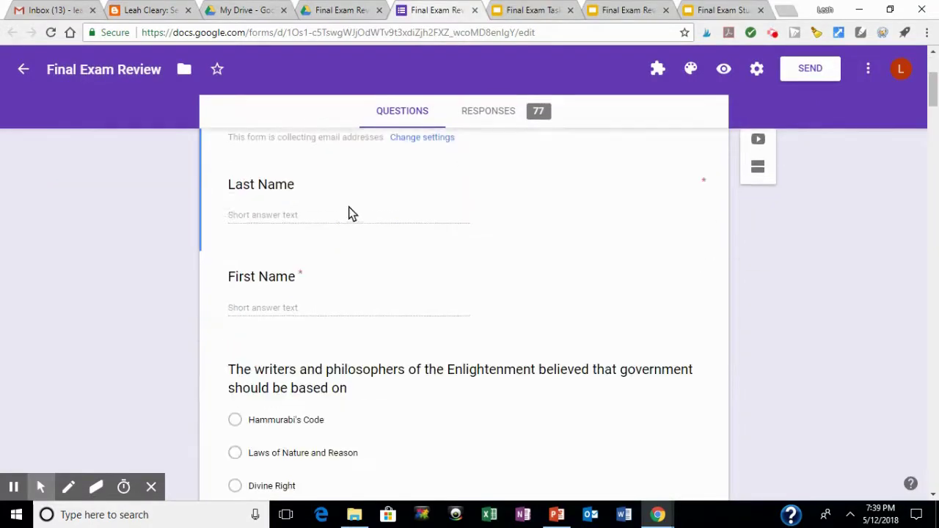
scroll(371, 265, "down", 6)
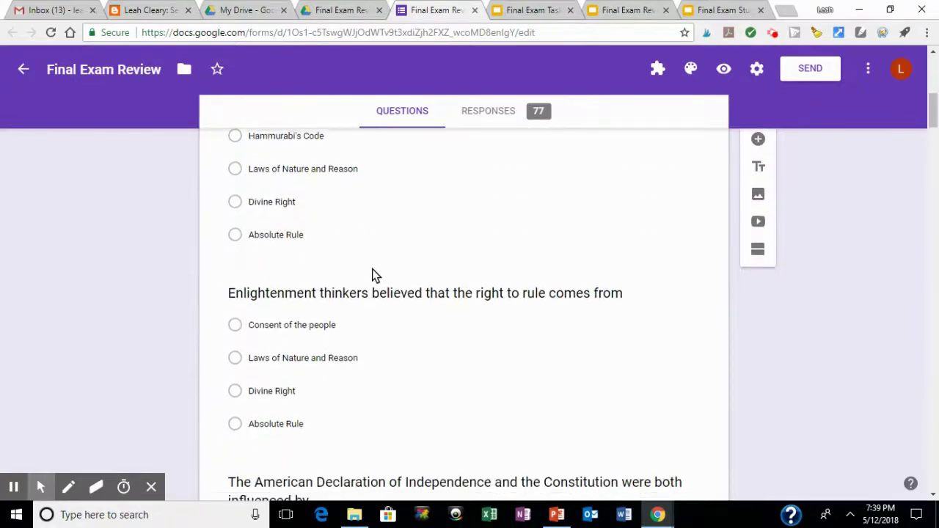
scroll(371, 267, "down", 8)
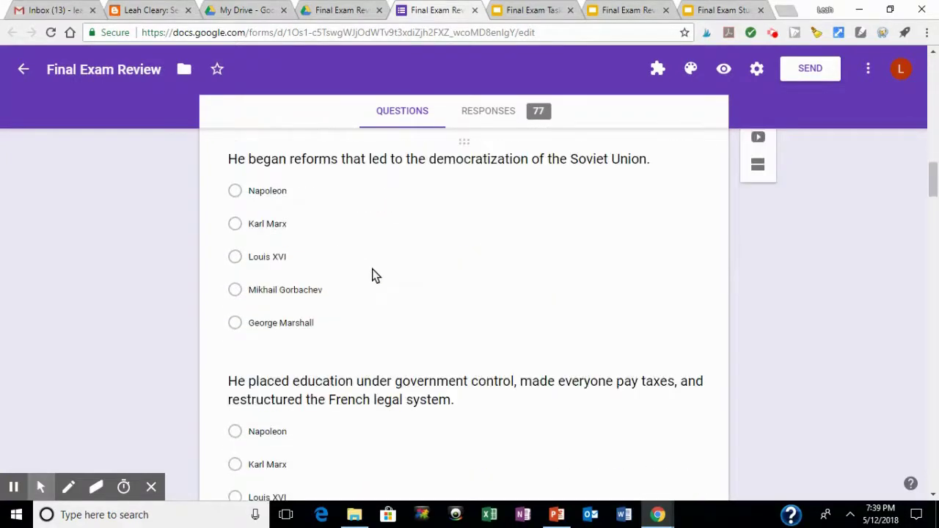
scroll(371, 269, "down", 9)
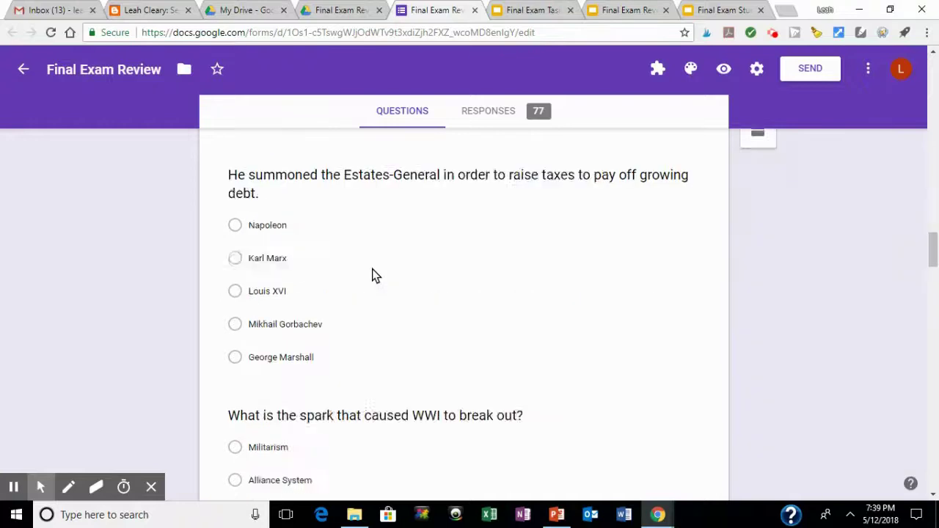
scroll(372, 269, "up", 20)
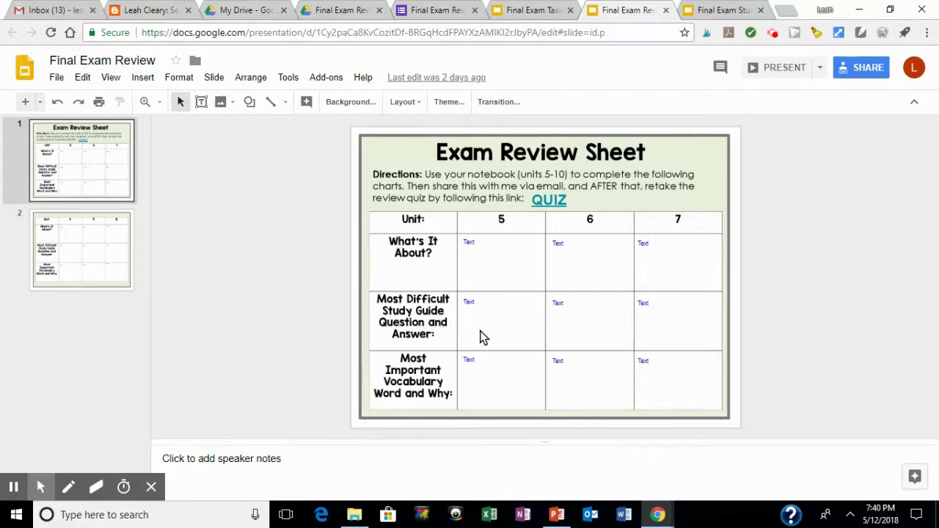
Inspect the unit 5 Most Difficult answer box and slide 2, then switch to Final Exam Task Cards.
left_click(479, 337)
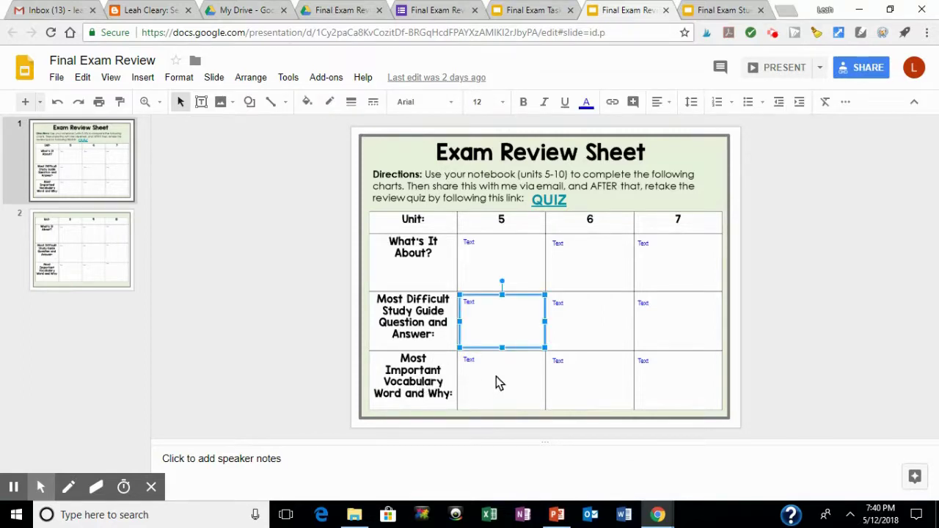
left_click(104, 256)
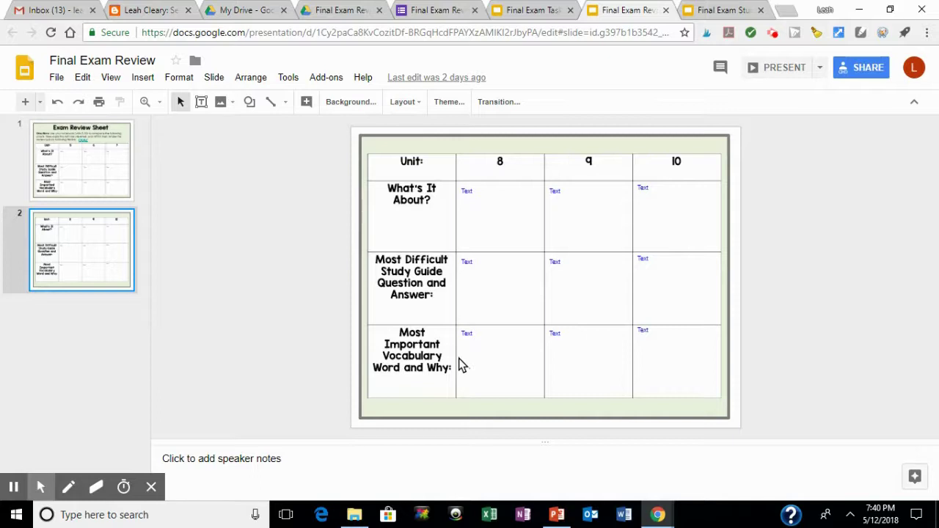
left_click(545, 15)
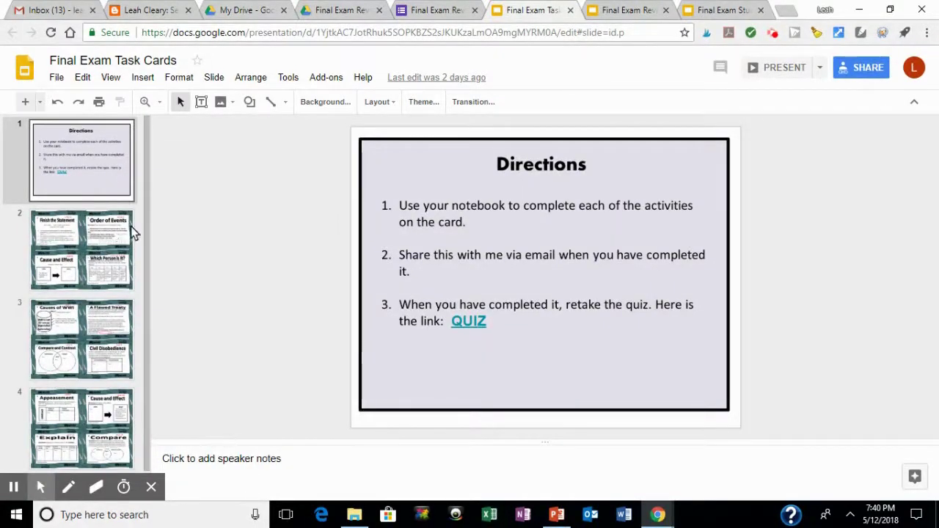
On slide 2, drag the Order of Events '1' box onto the Matthew Perry blank.
left_click(89, 266)
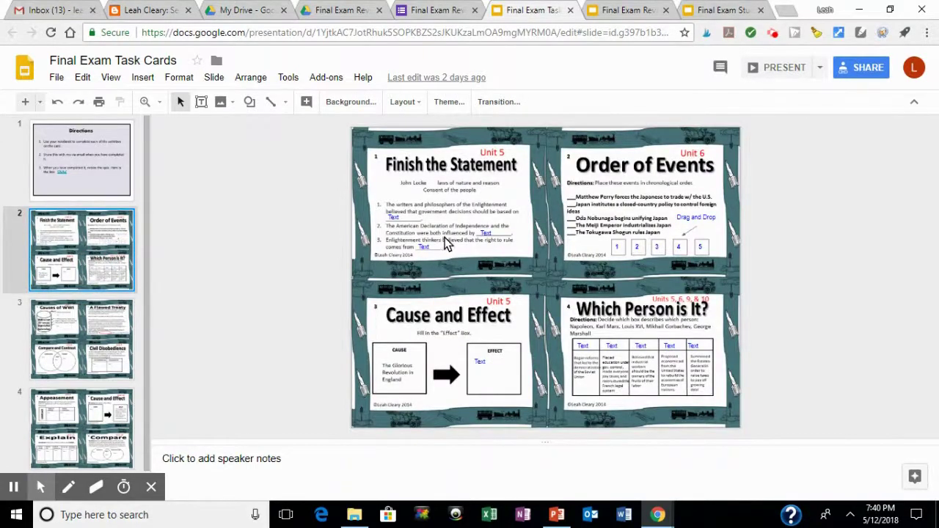
left_click(397, 220)
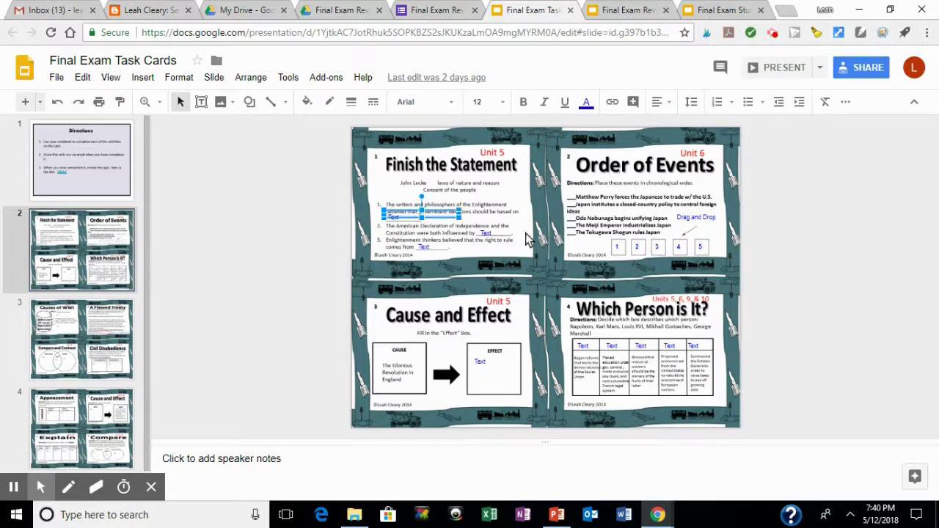
left_click(622, 251)
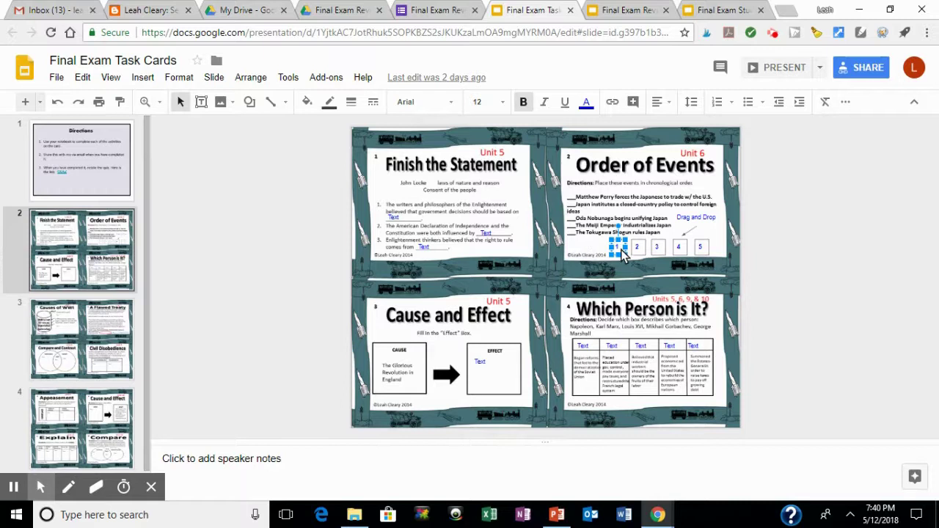
left_click_drag(620, 247, 572, 195)
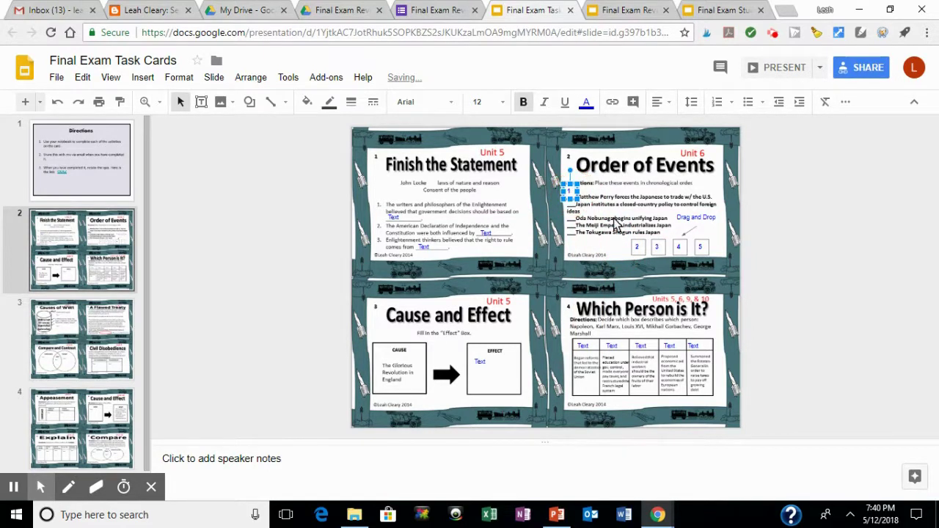
left_click(708, 319)
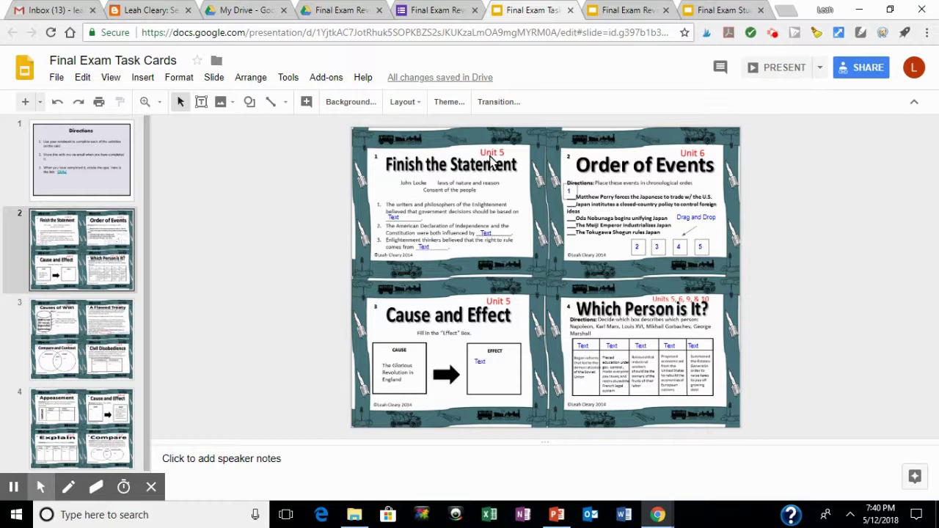
Browse the task cards on slides 3 and 4, then return to slide 2.
left_click(111, 342)
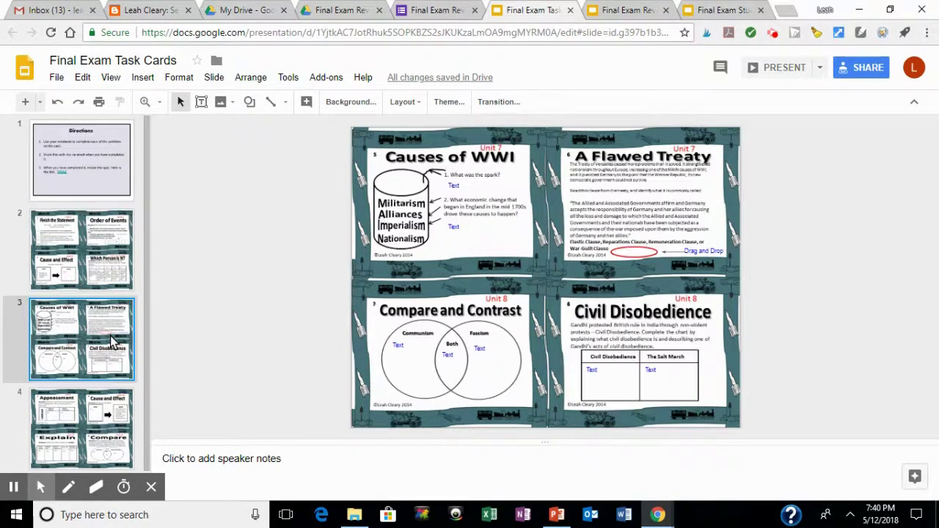
left_click(109, 450)
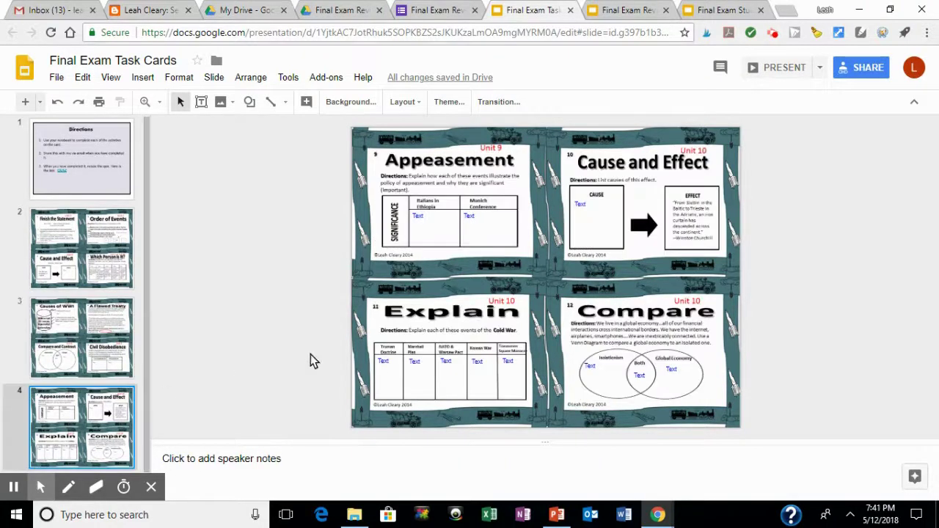
left_click(66, 237)
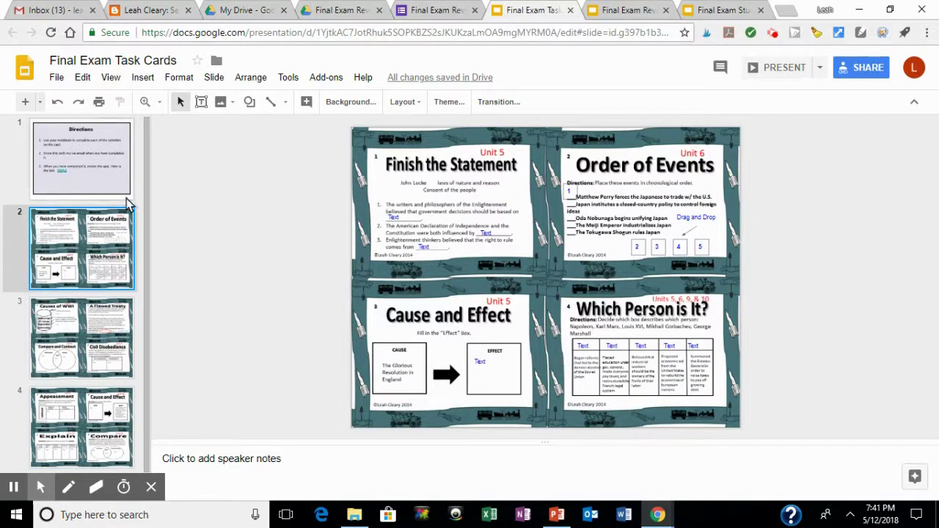